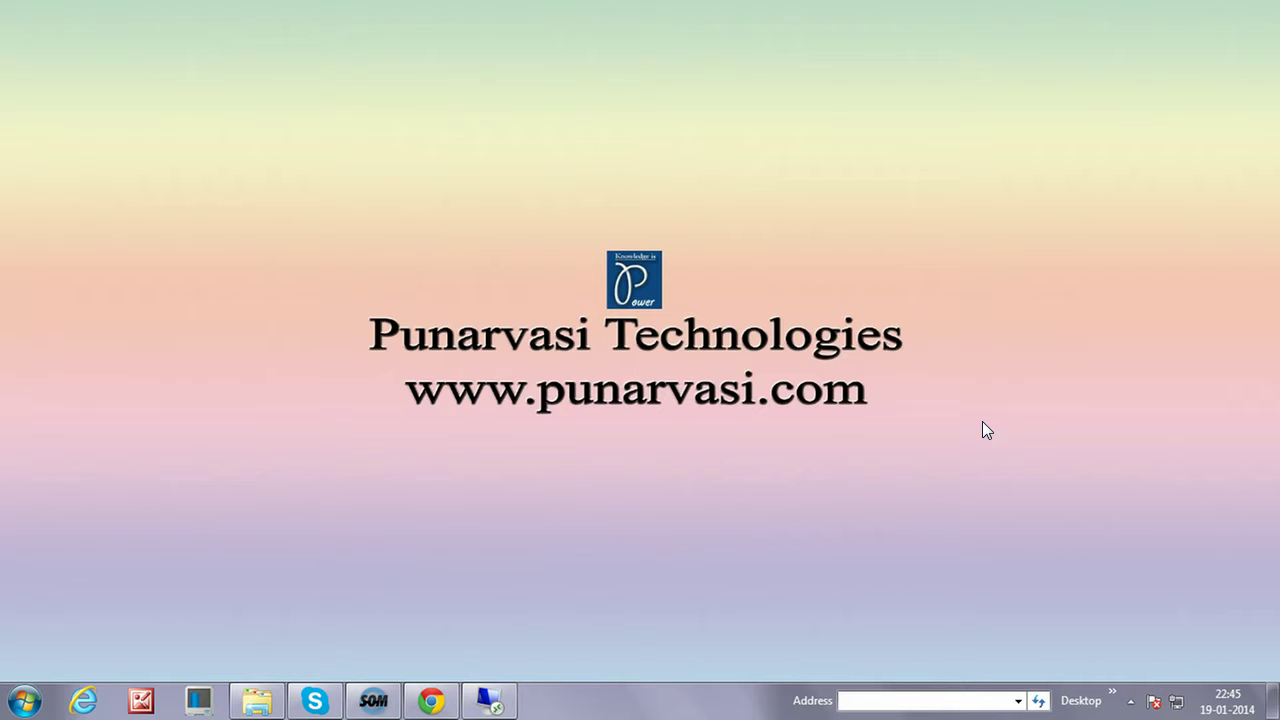
# Step: On the remote desktop, log off the SAP Easy Access session, confirming despite unsaved data
pyautogui.click(489, 702)
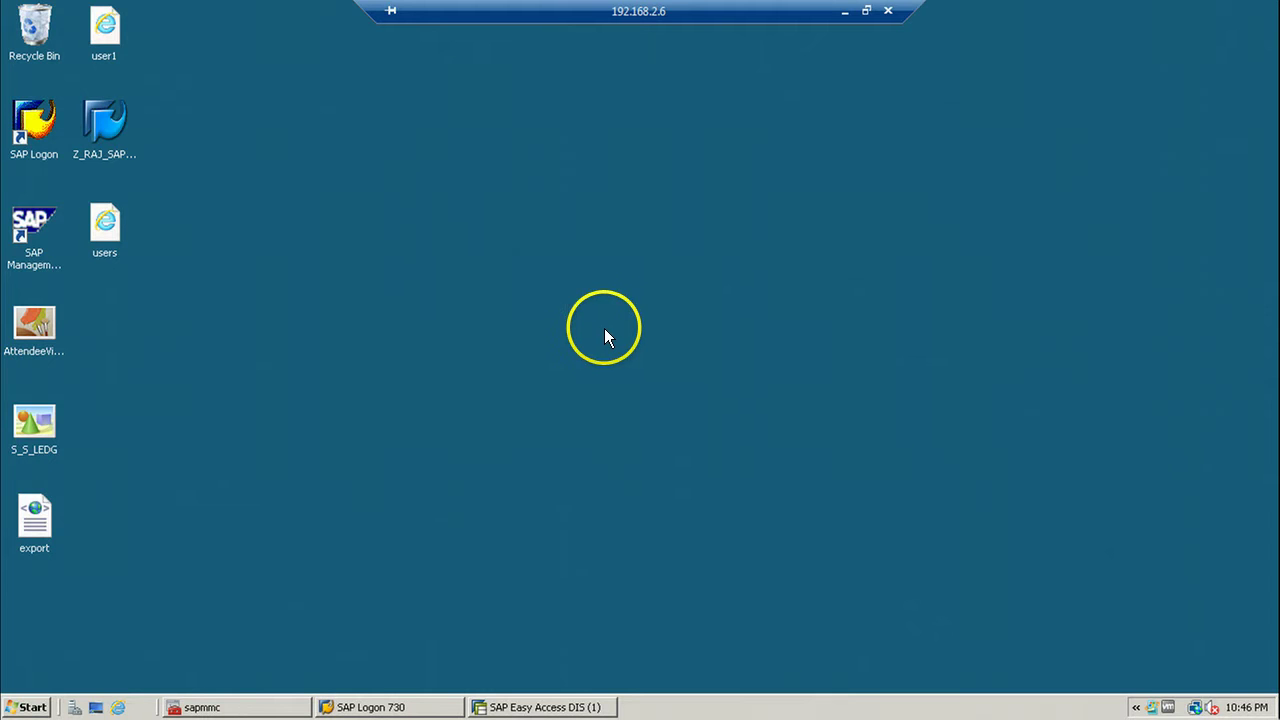
pyautogui.click(530, 706)
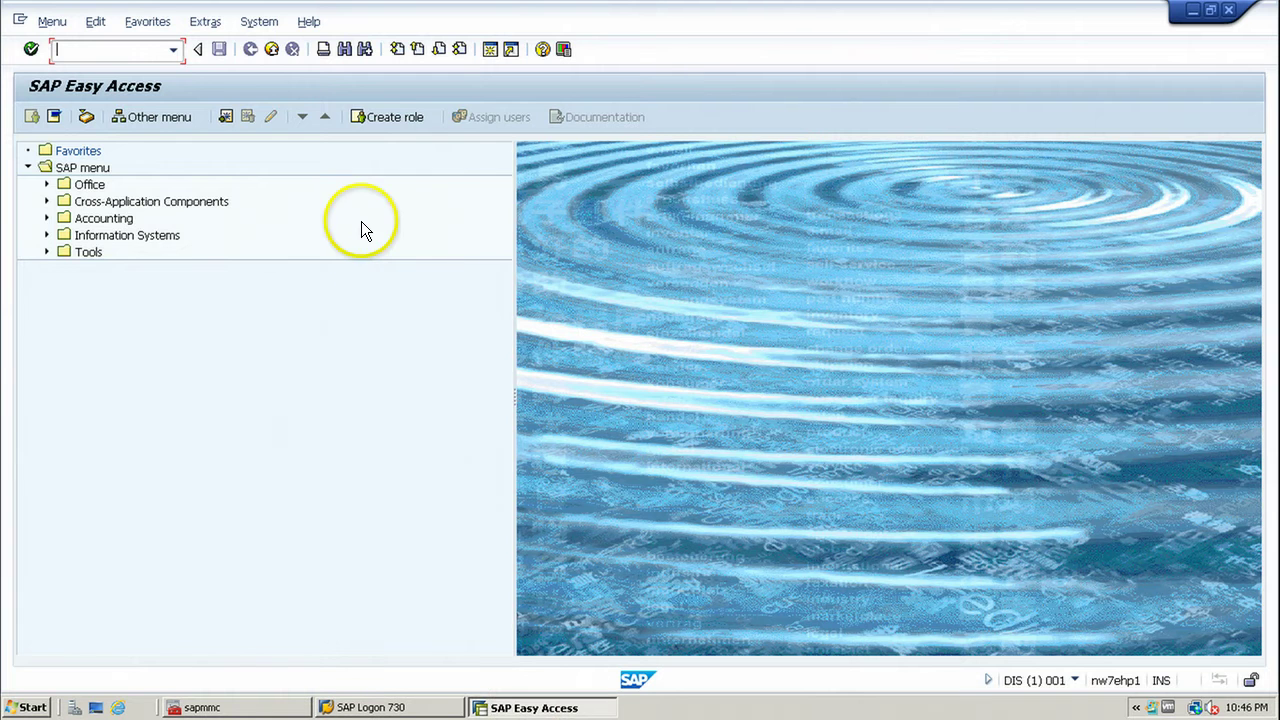
pyautogui.click(258, 22)
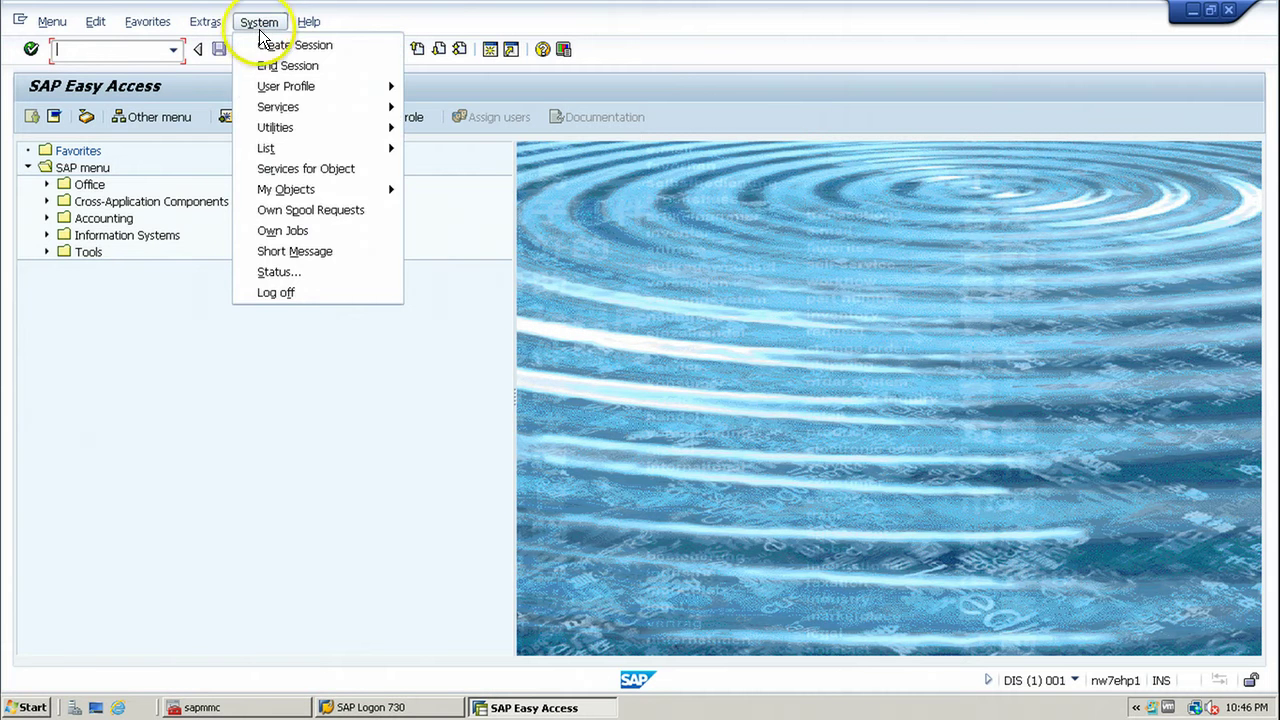
pyautogui.click(272, 292)
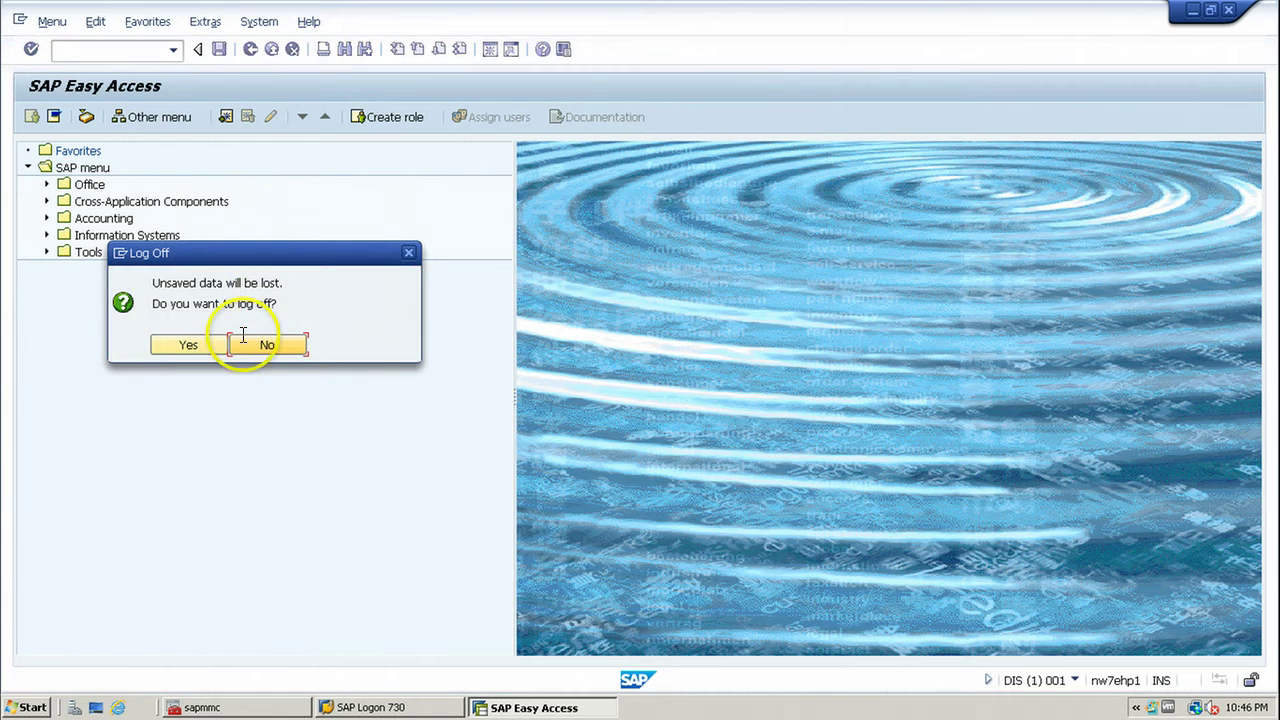
pyautogui.click(196, 351)
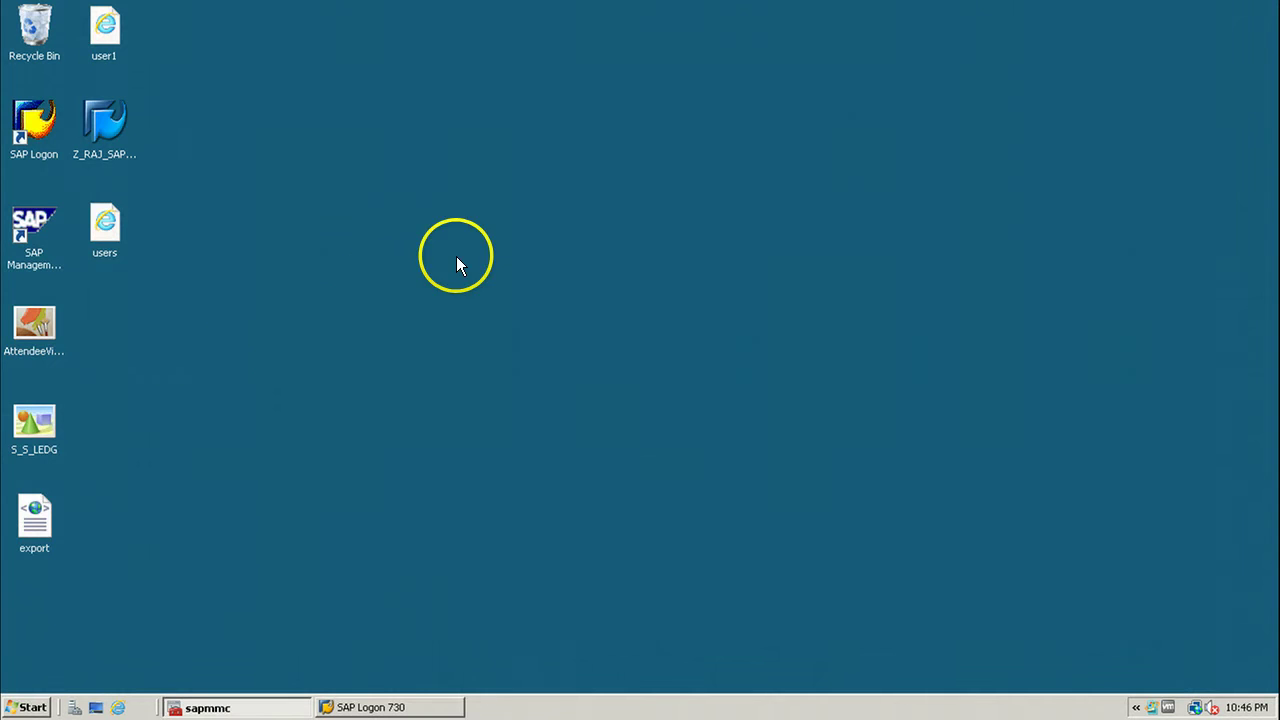
# Step: Restore the SAP Logon 730 window, move it up and left, and open the DIS connection
pyautogui.click(383, 705)
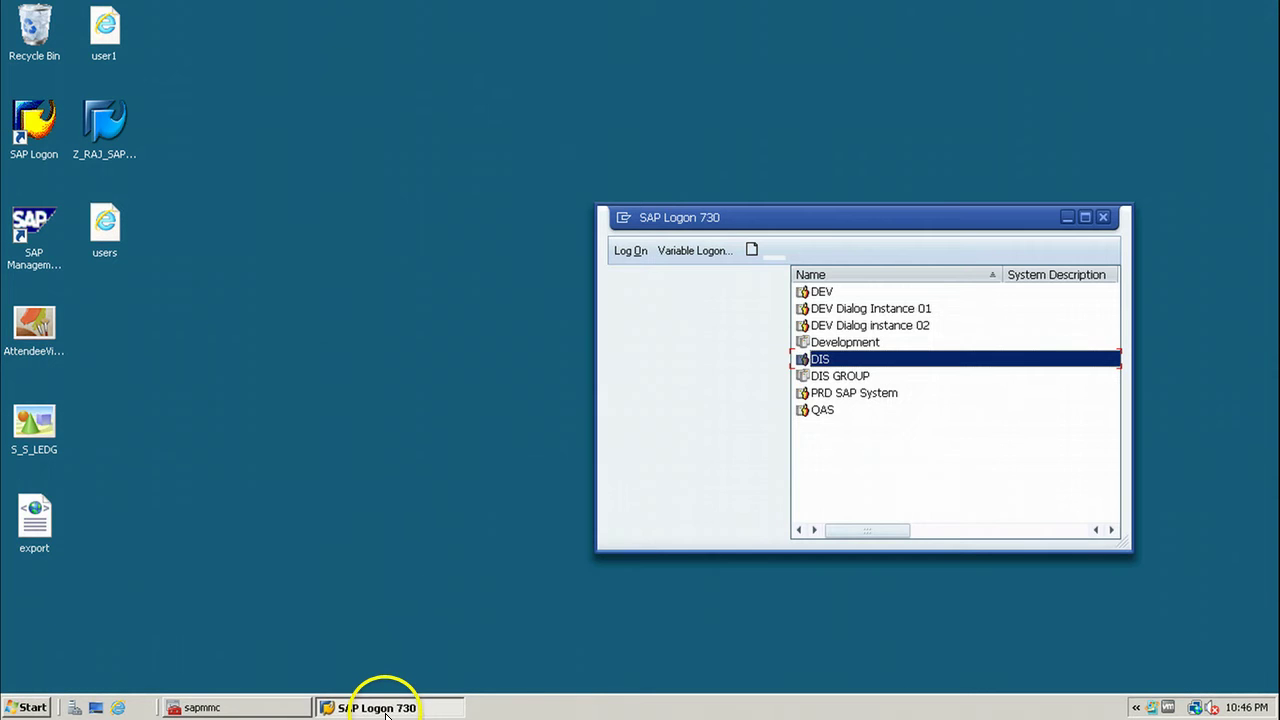
pyautogui.moveTo(821, 212); pyautogui.dragTo(491, 110)
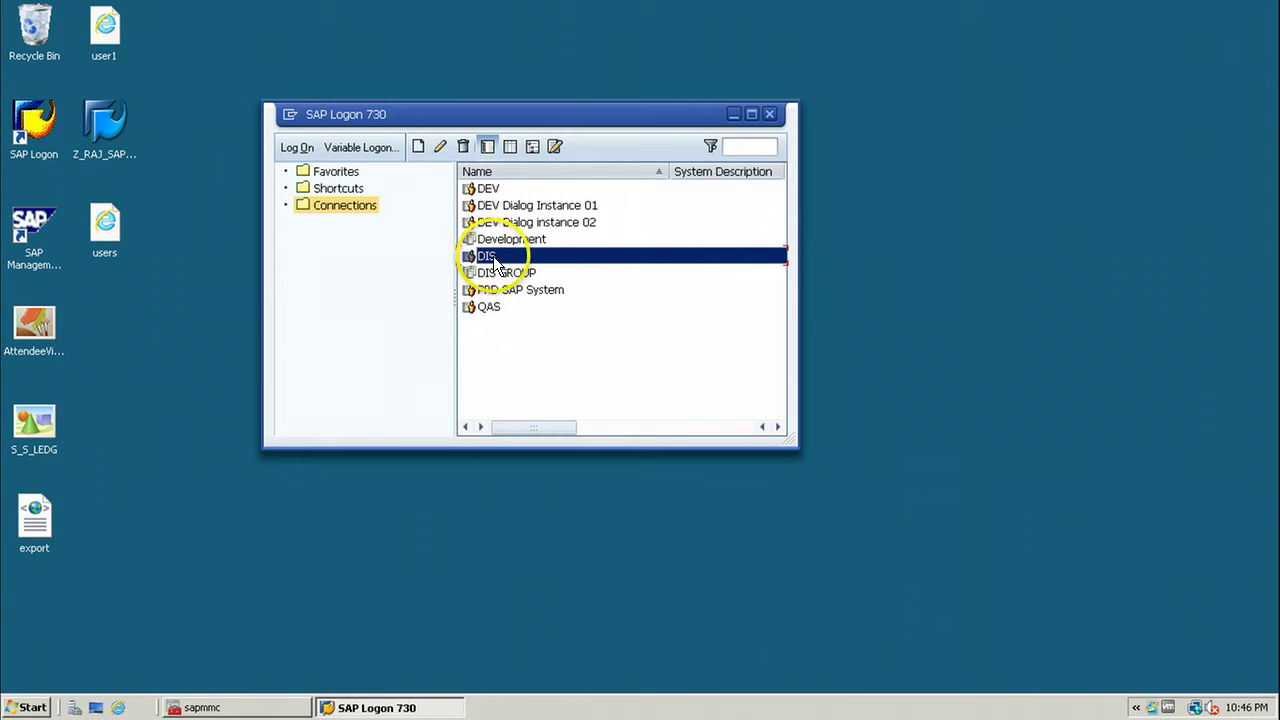
pyautogui.doubleClick(490, 258)
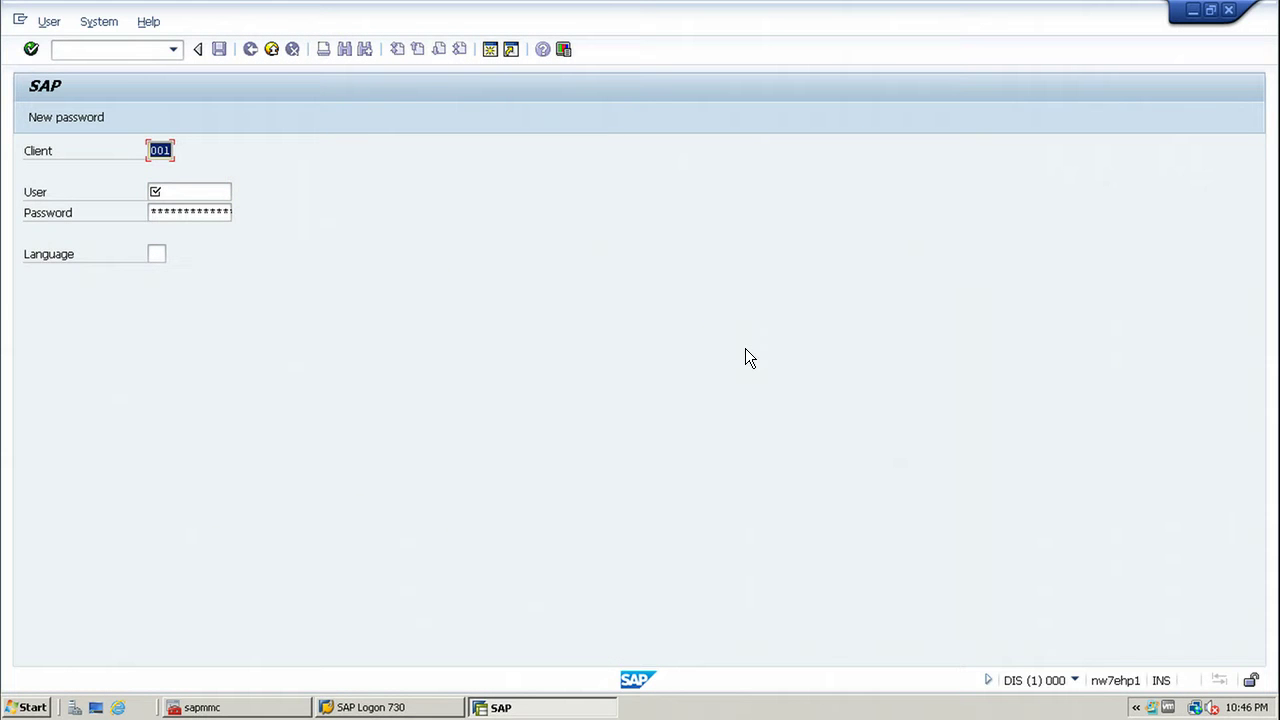
# Step: Enter client 999 and user sap* on the DIS logon screen and submit the logon
pyautogui.write('999')
pyautogui.press('Tab')
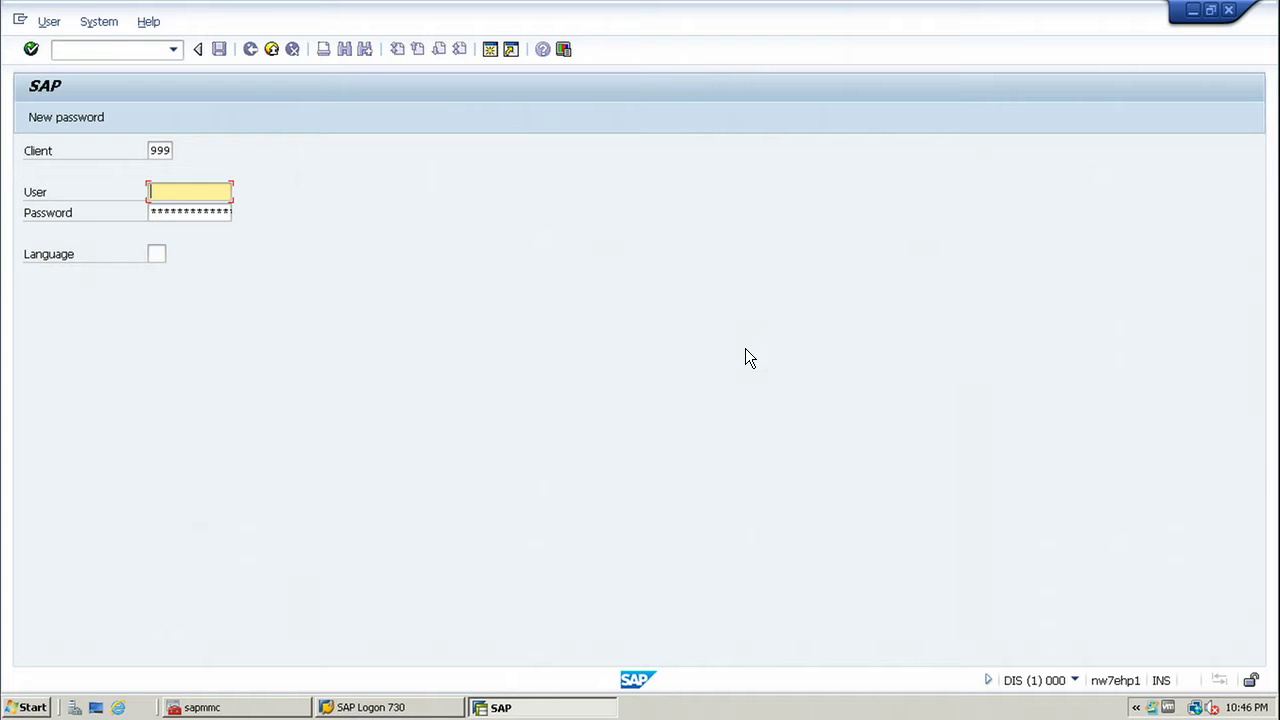
pyautogui.write('sa')
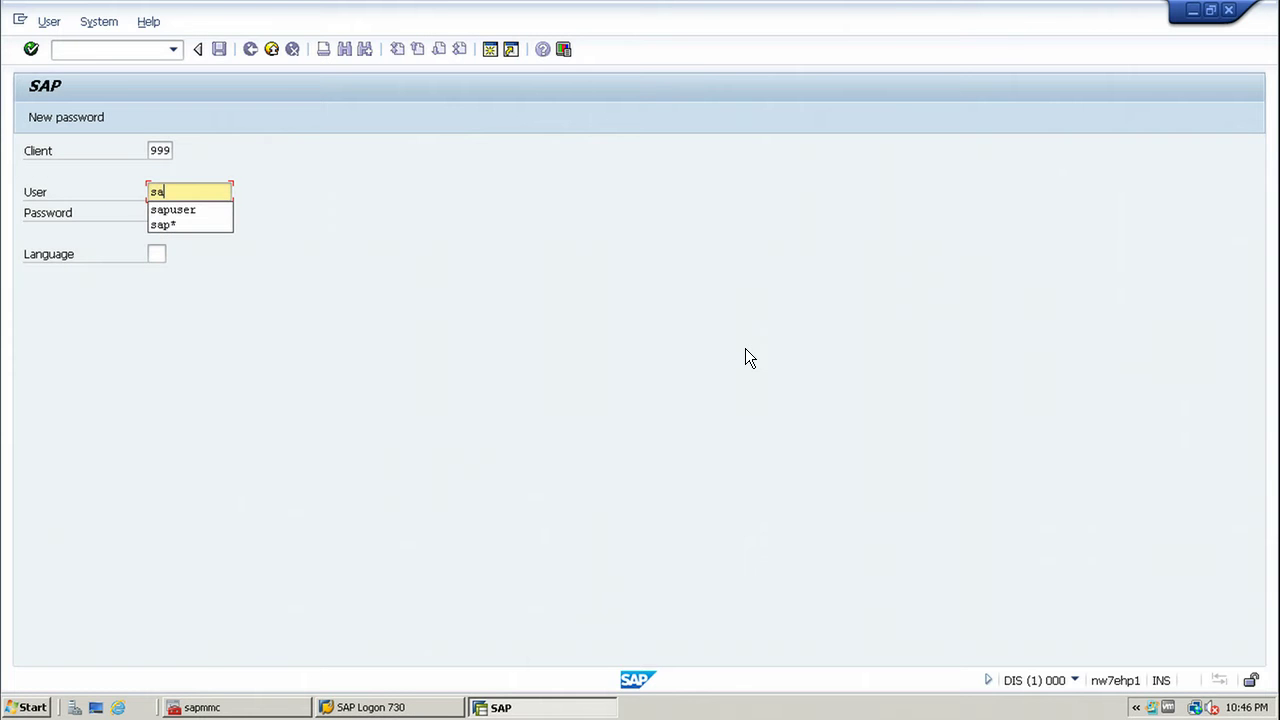
pyautogui.write('p*')
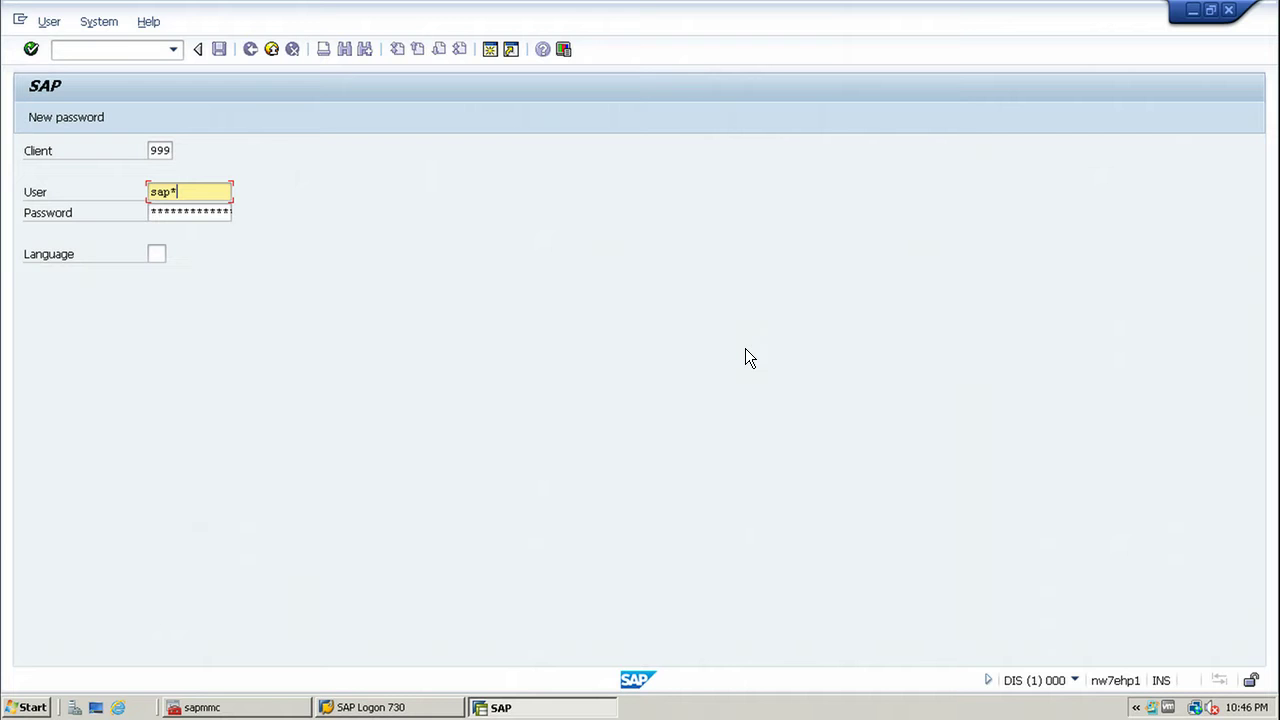
pyautogui.press('Tab')
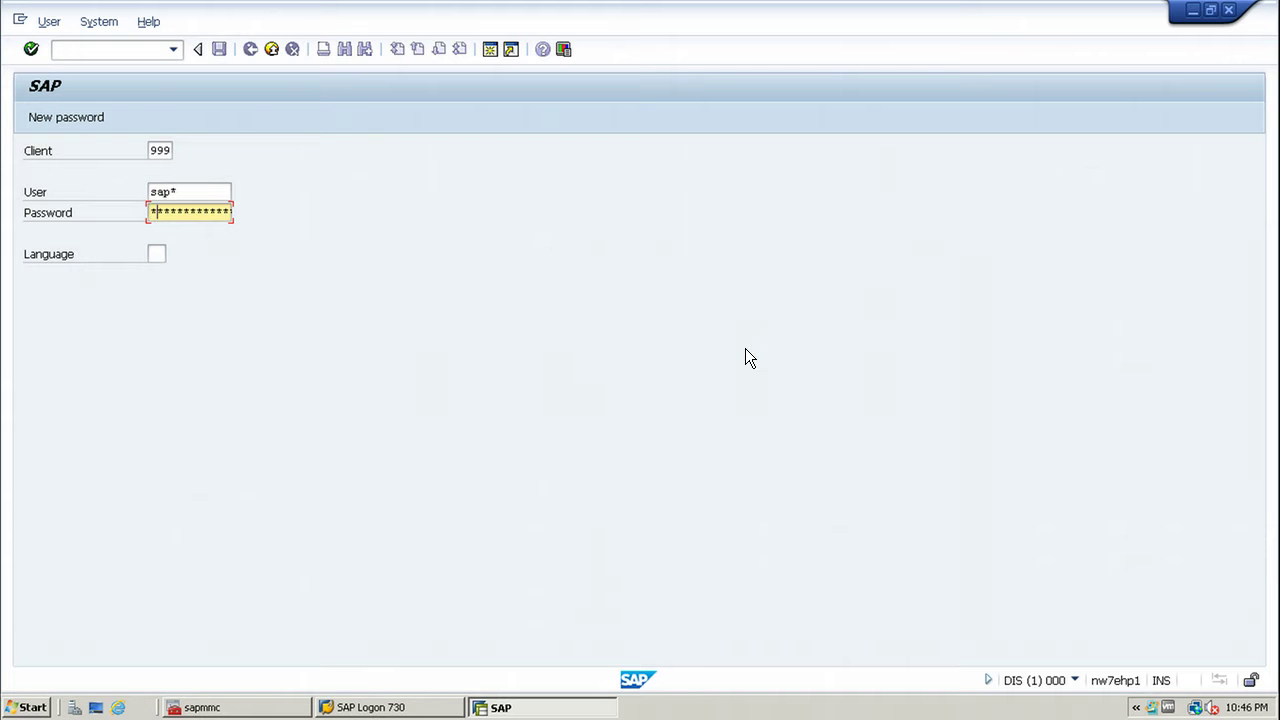
pyautogui.press('Right')
pyautogui.press('Right')
pyautogui.press('Return')
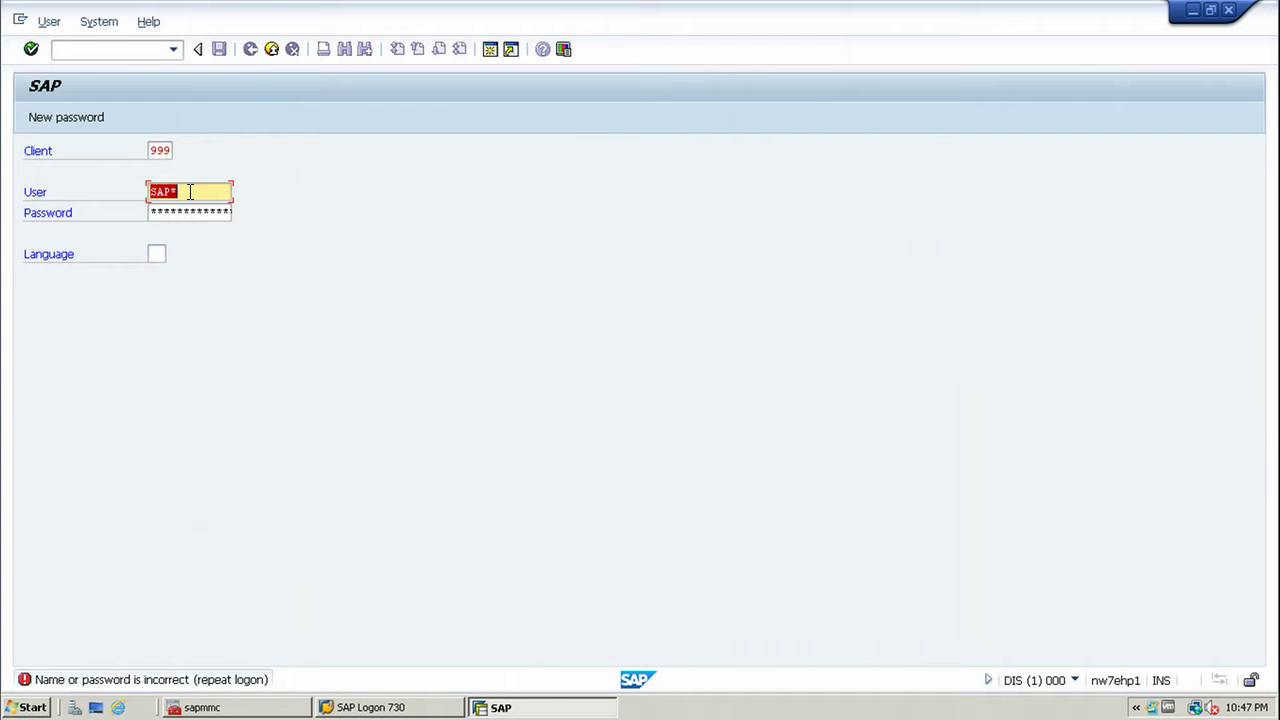
# Step: Change the client from 999 to 000 and enter user ddic
pyautogui.hotkey('shift', 'Tab')
pyautogui.write('000')
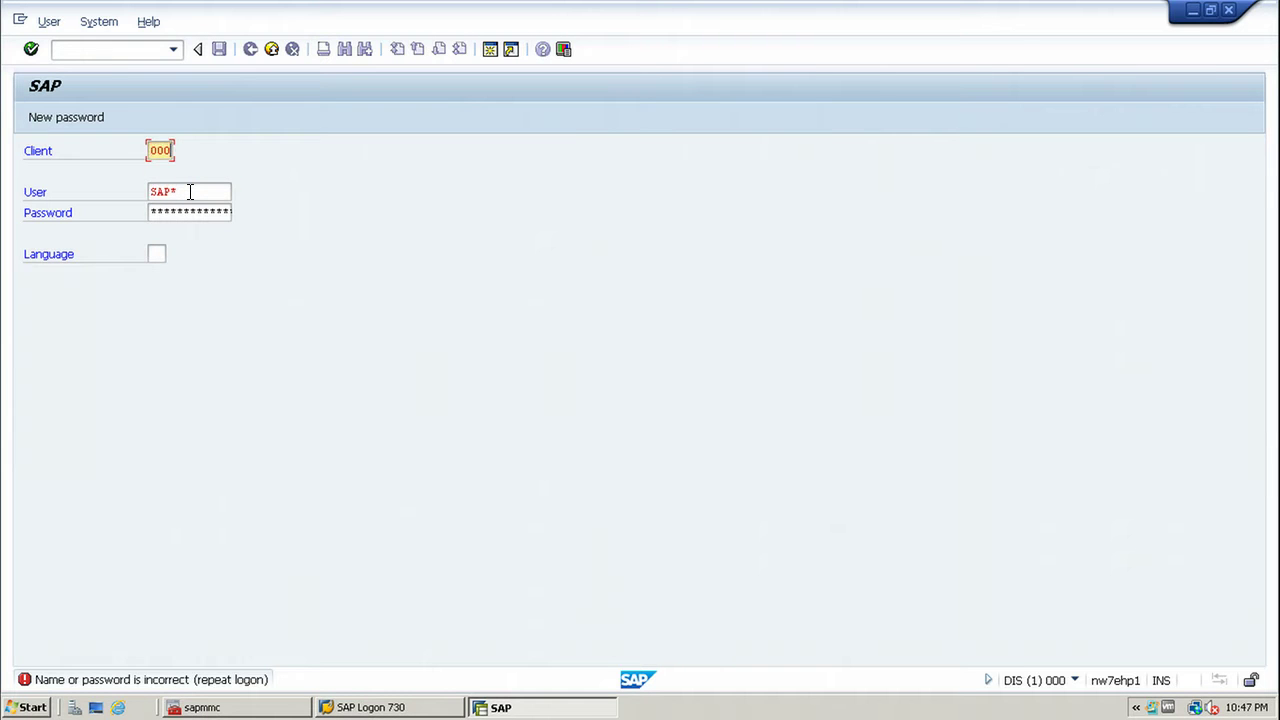
pyautogui.press('Tab')
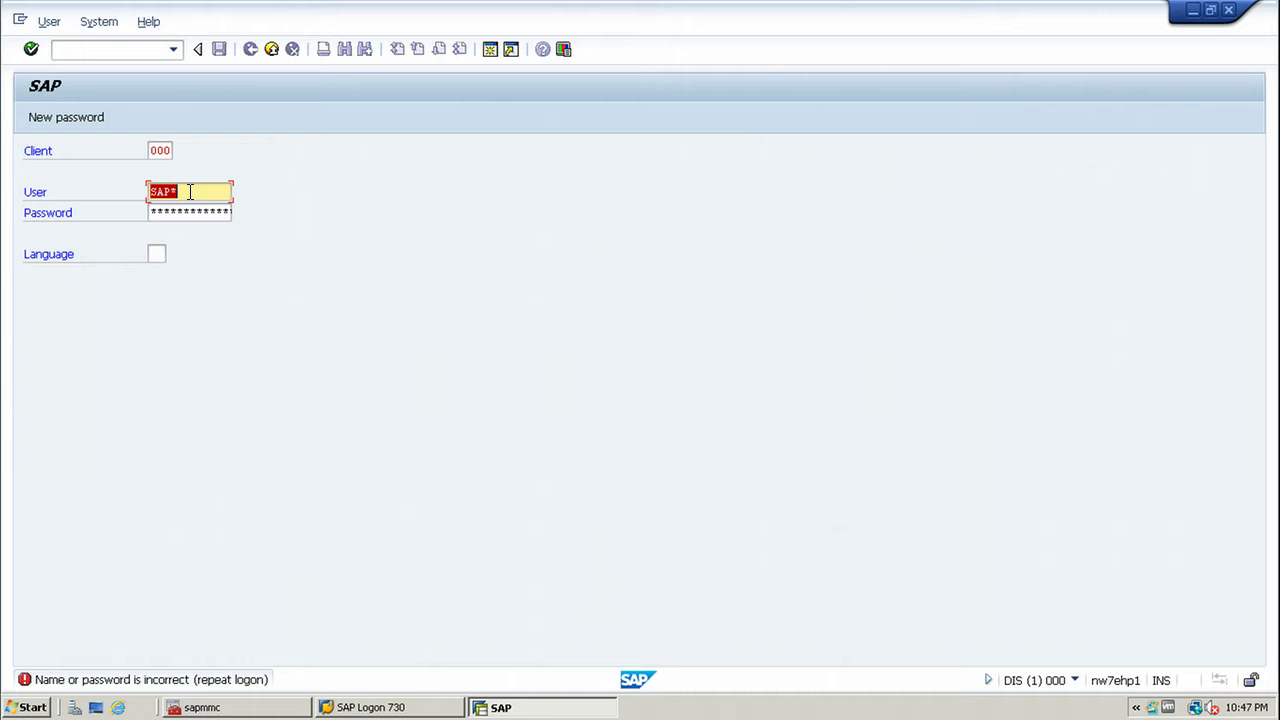
pyautogui.write('ddic')
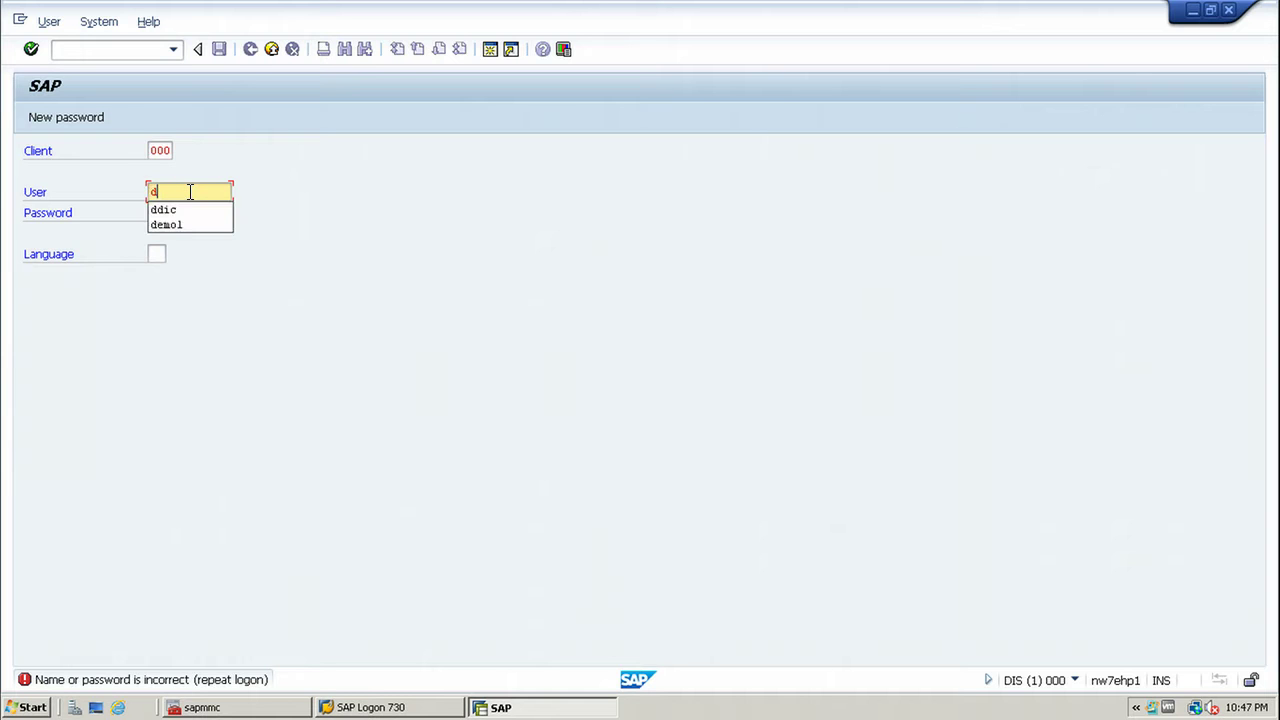
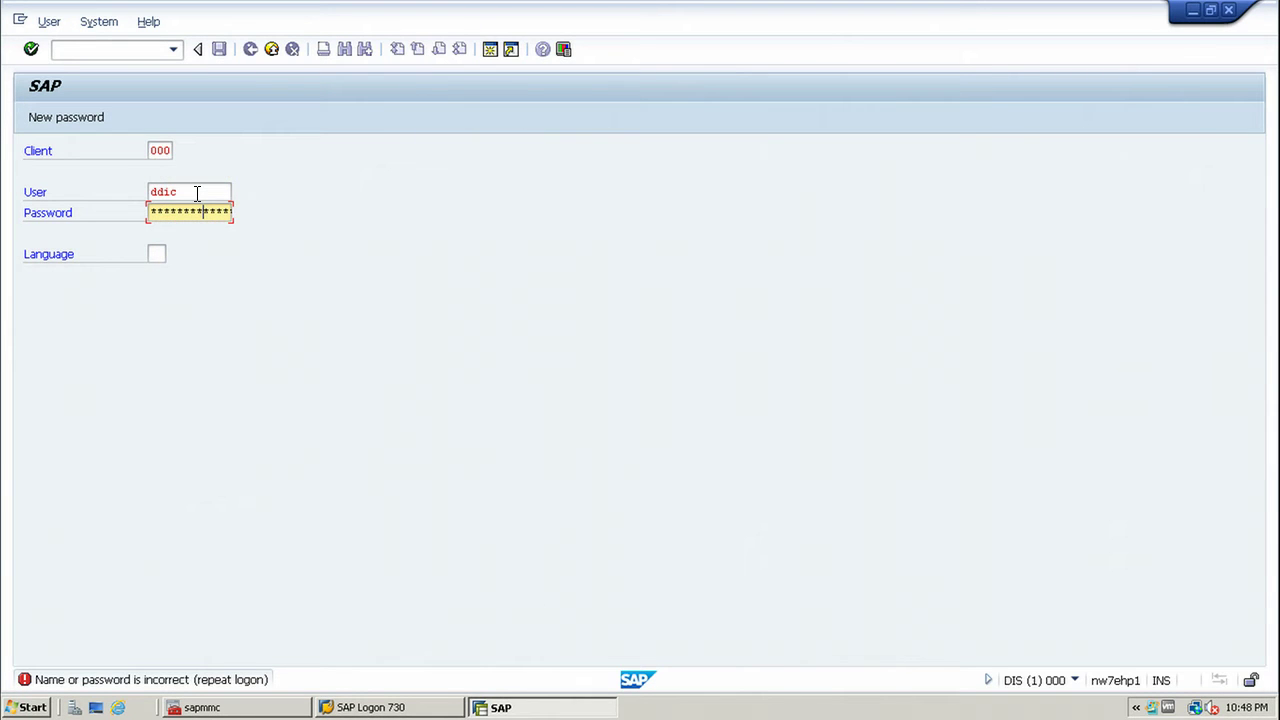
# Step: Log on to client 000, start transaction RZ10, and dismiss the 'No profile found' message
pyautogui.press('Return')
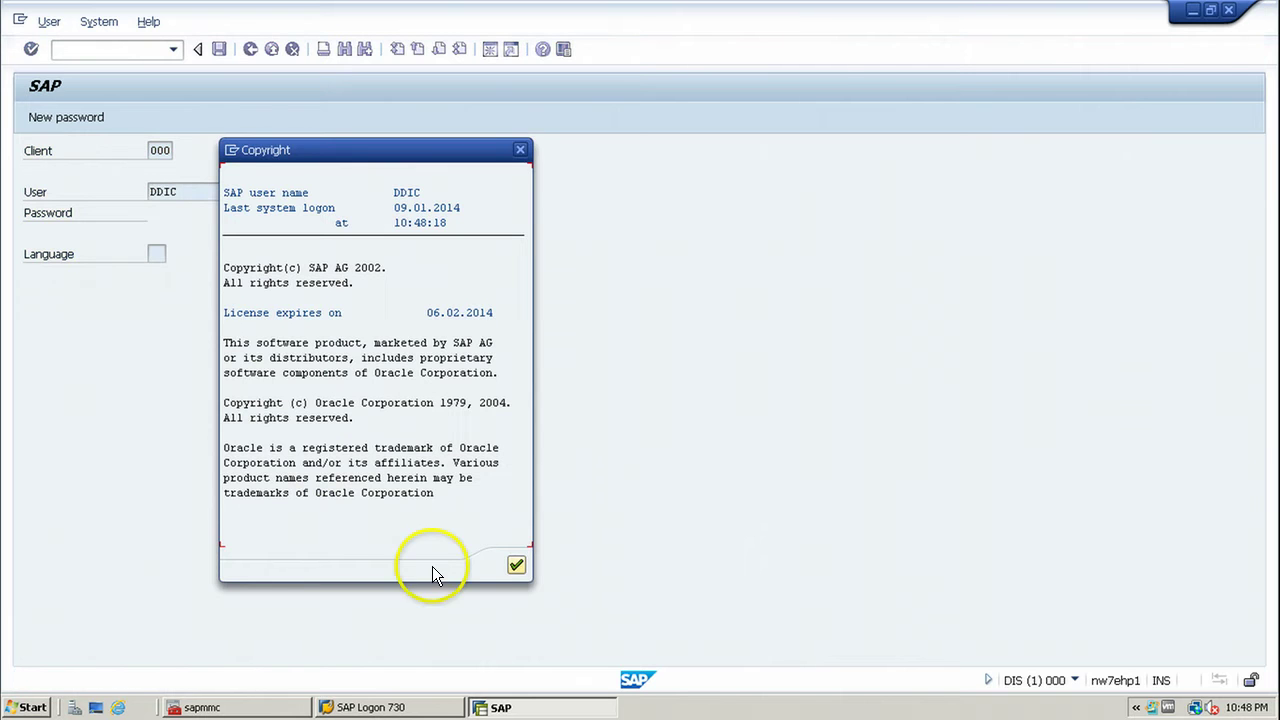
pyautogui.click(516, 566)
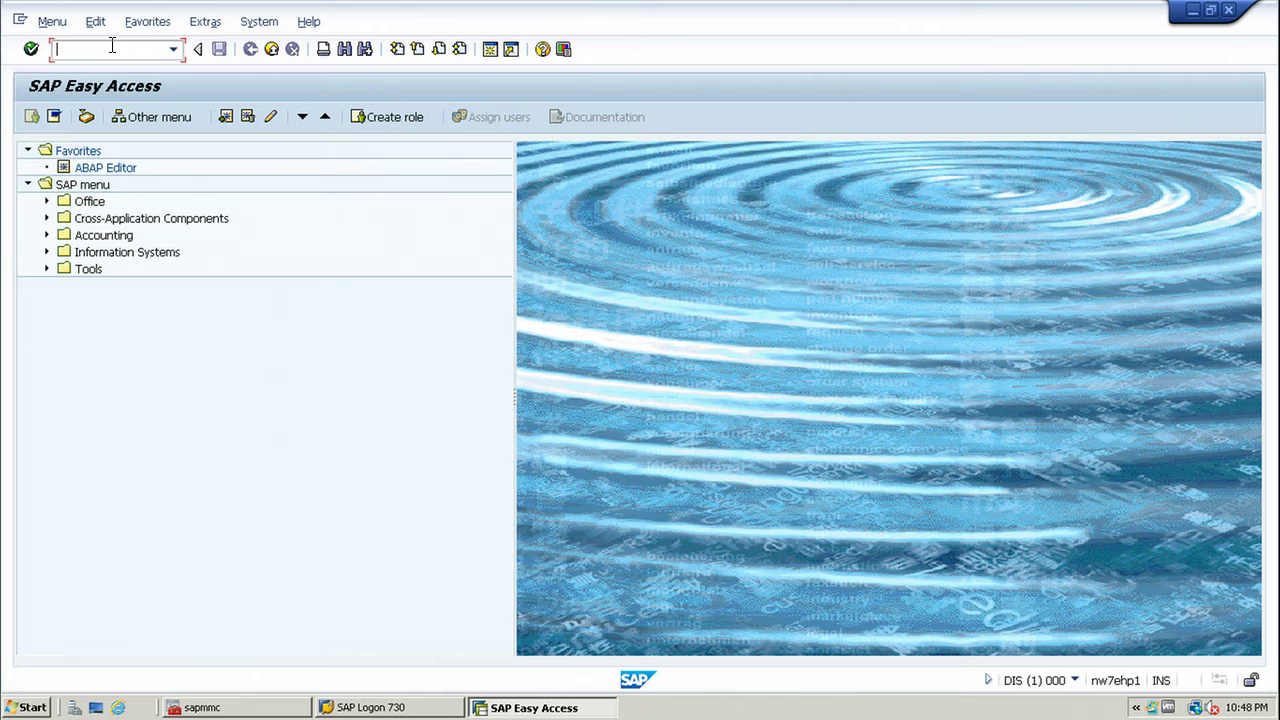
pyautogui.write('rz10')
pyautogui.press('Return')
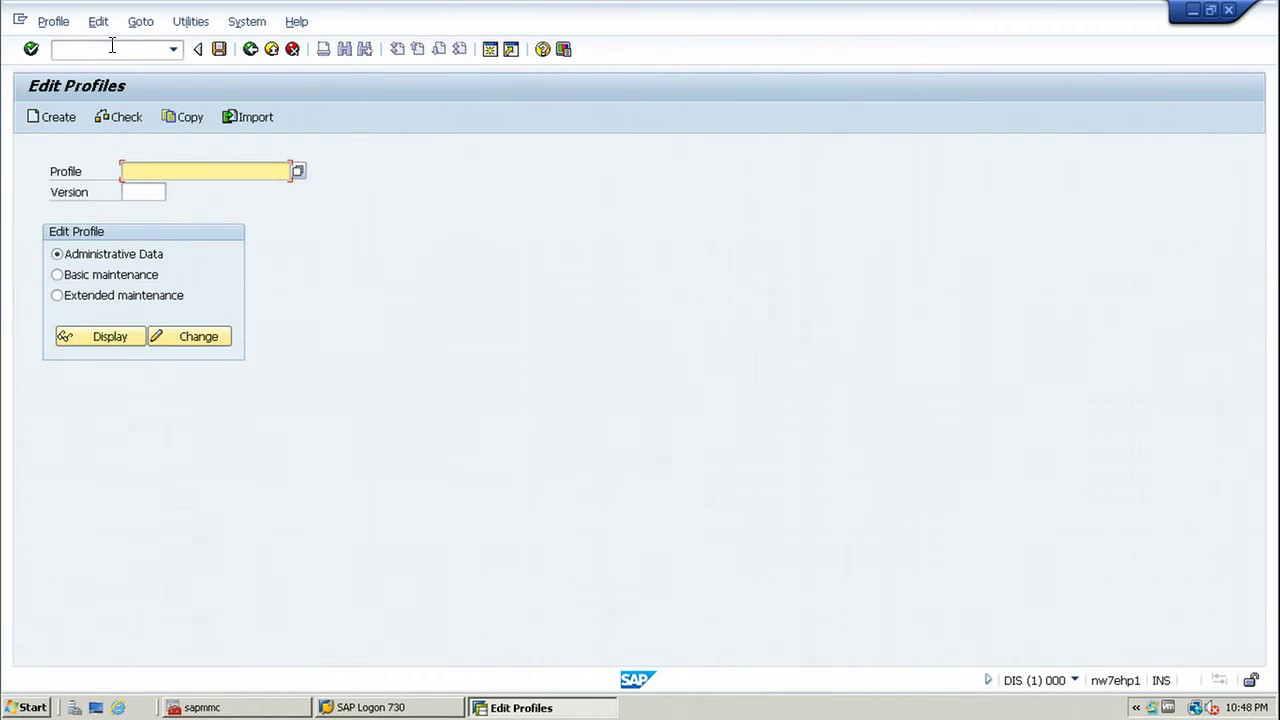
pyautogui.click(298, 172)
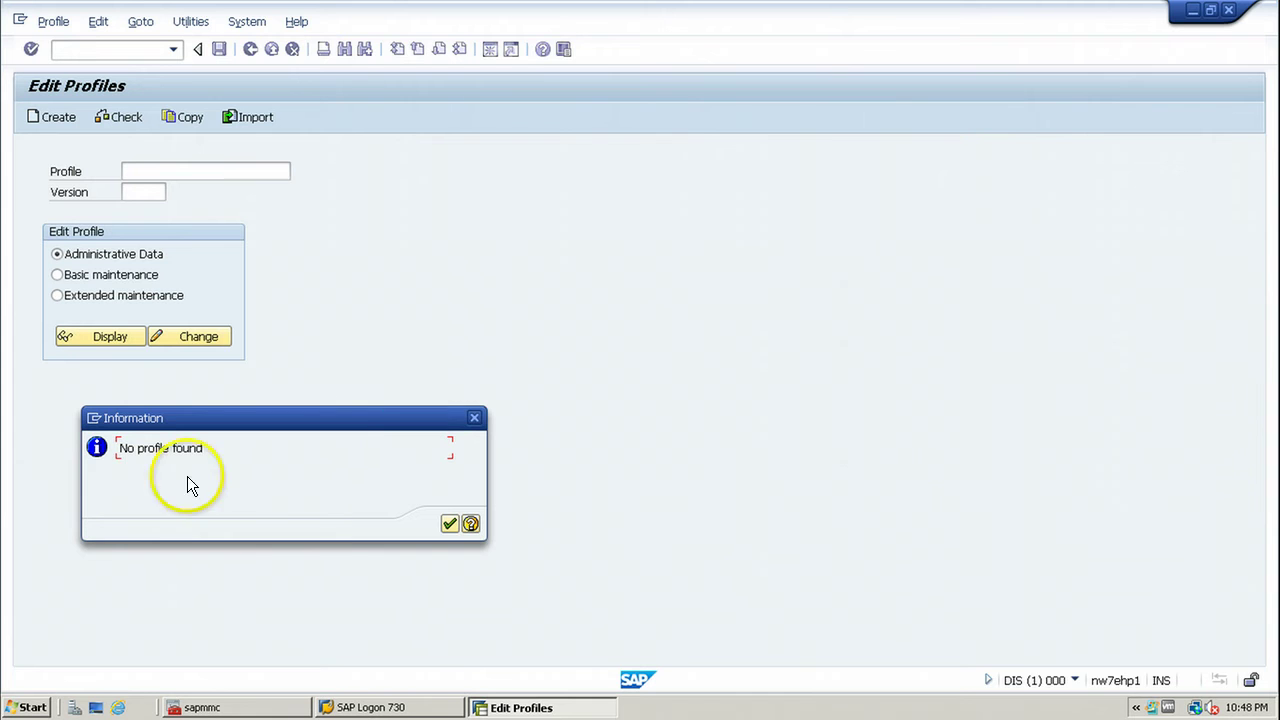
pyautogui.click(452, 530)
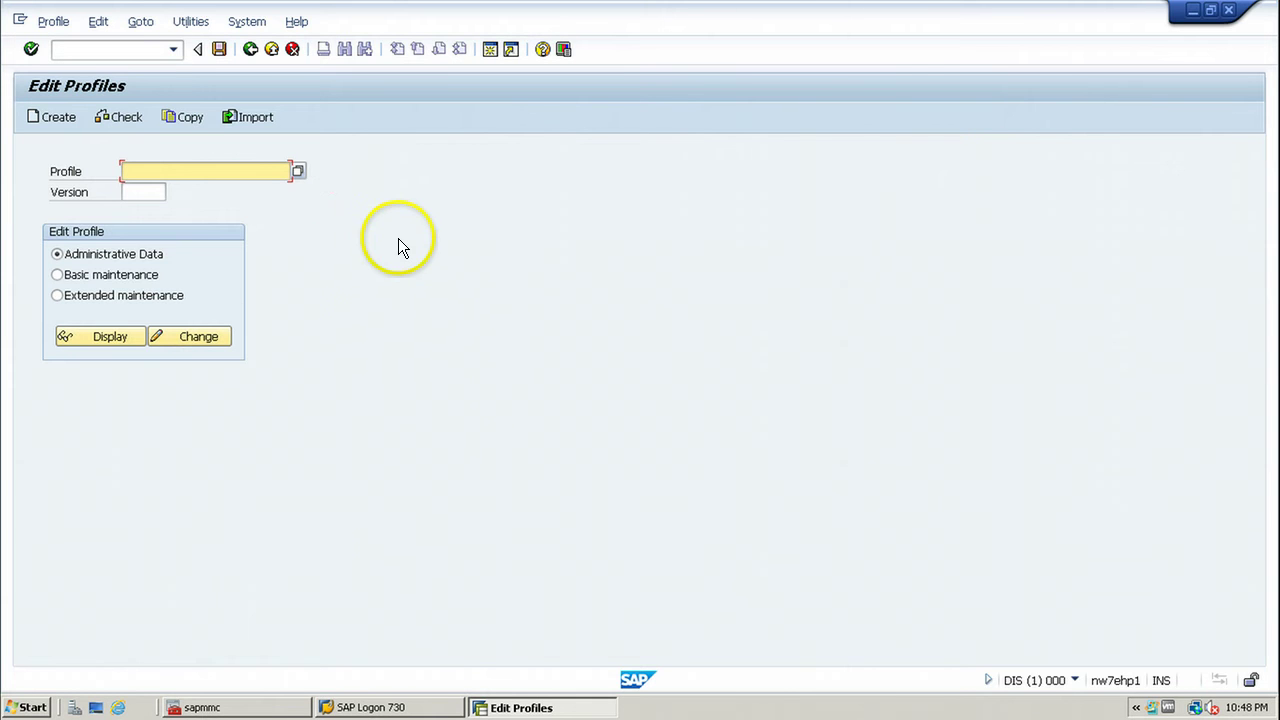
# Step: Import the profiles of all active servers and return to Edit Profiles
pyautogui.click(191, 22)
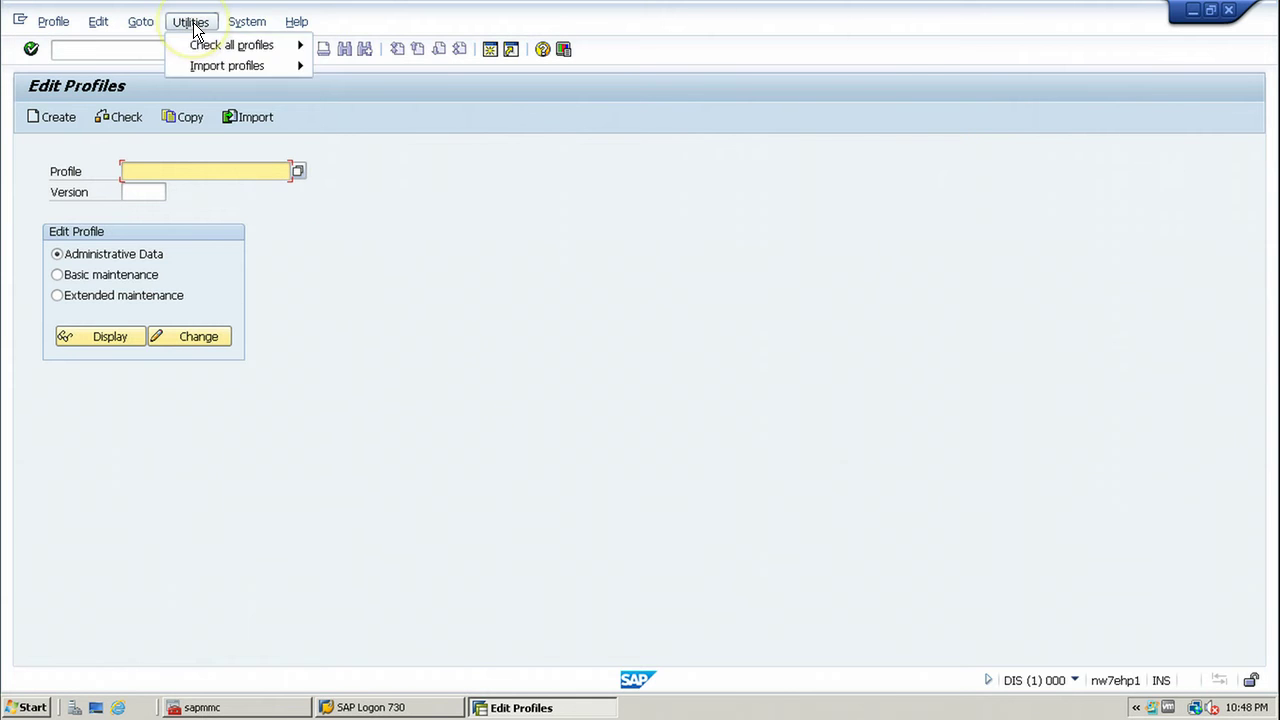
pyautogui.moveTo(232, 65)
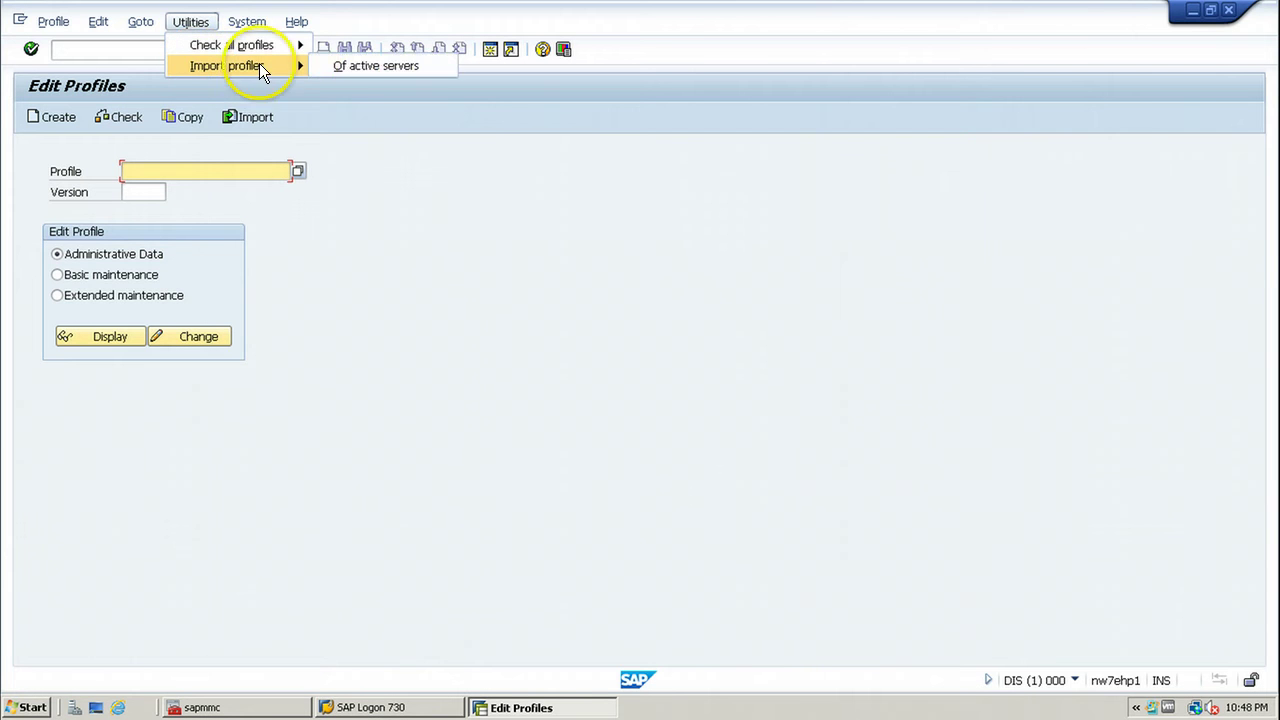
pyautogui.click(357, 65)
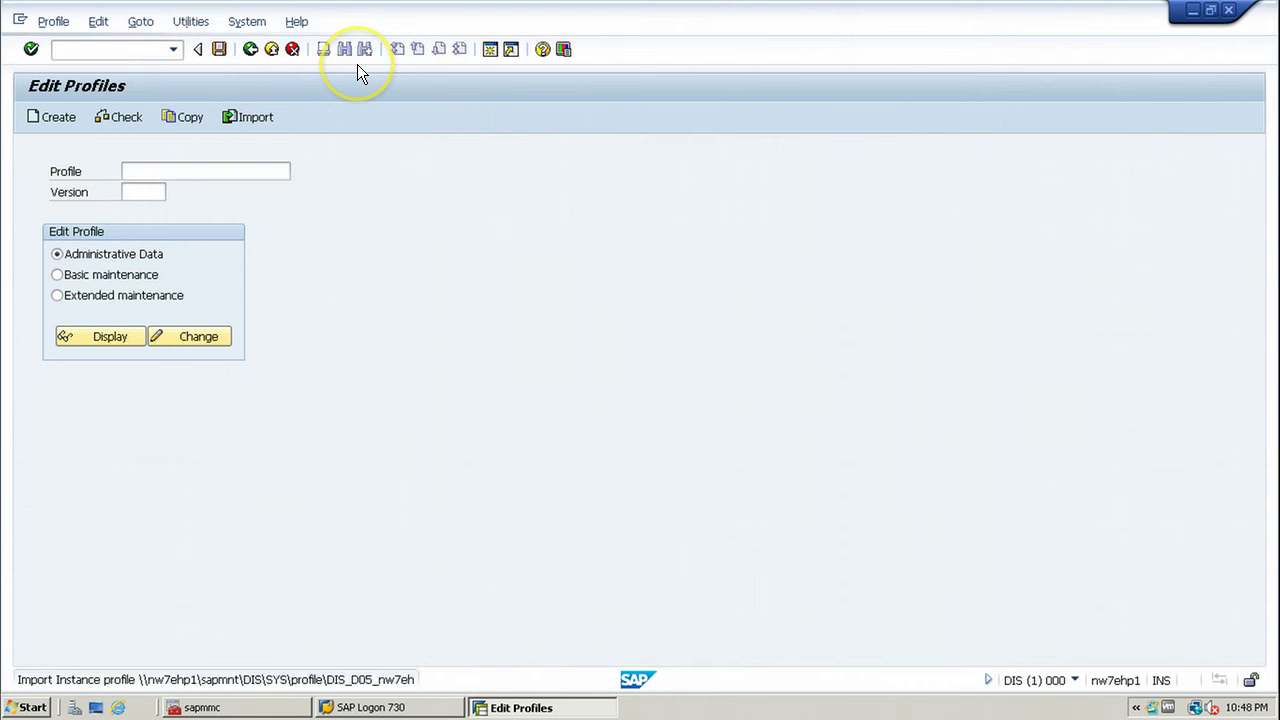
pyautogui.click(250, 49)
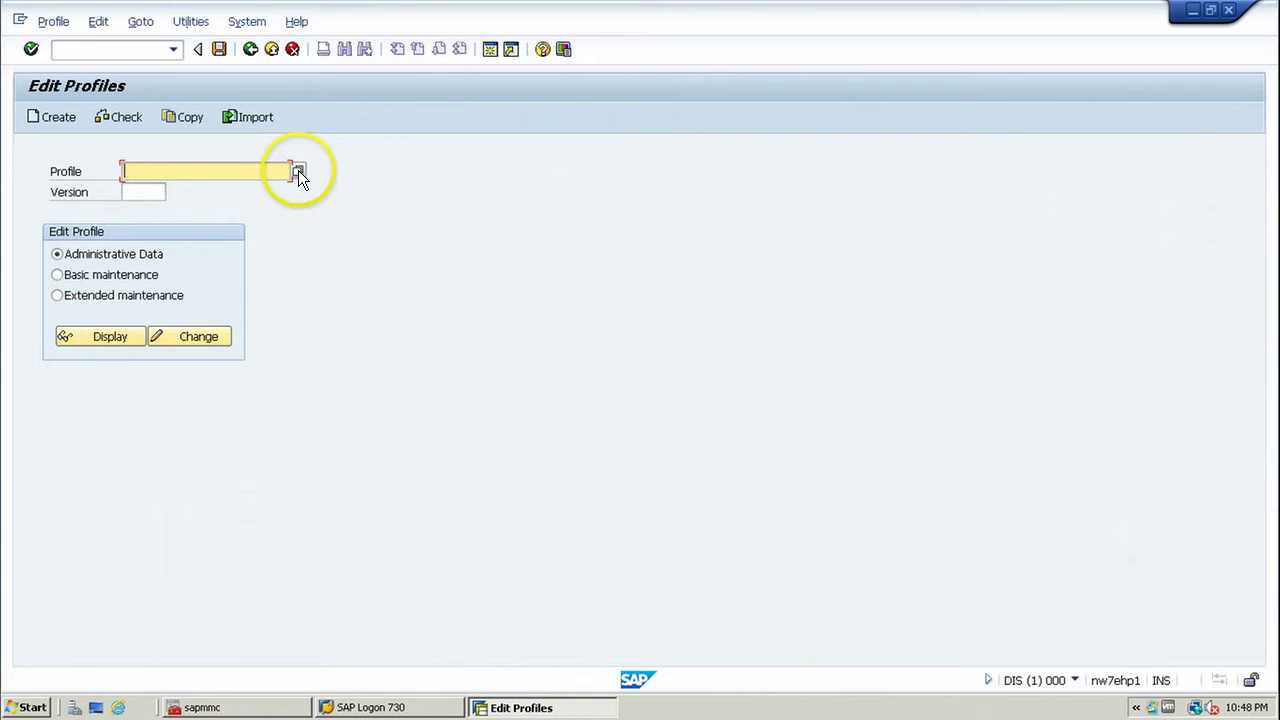
# Step: Pick the DEFAULT profile from the list and choose Extended maintenance
pyautogui.click(298, 172)
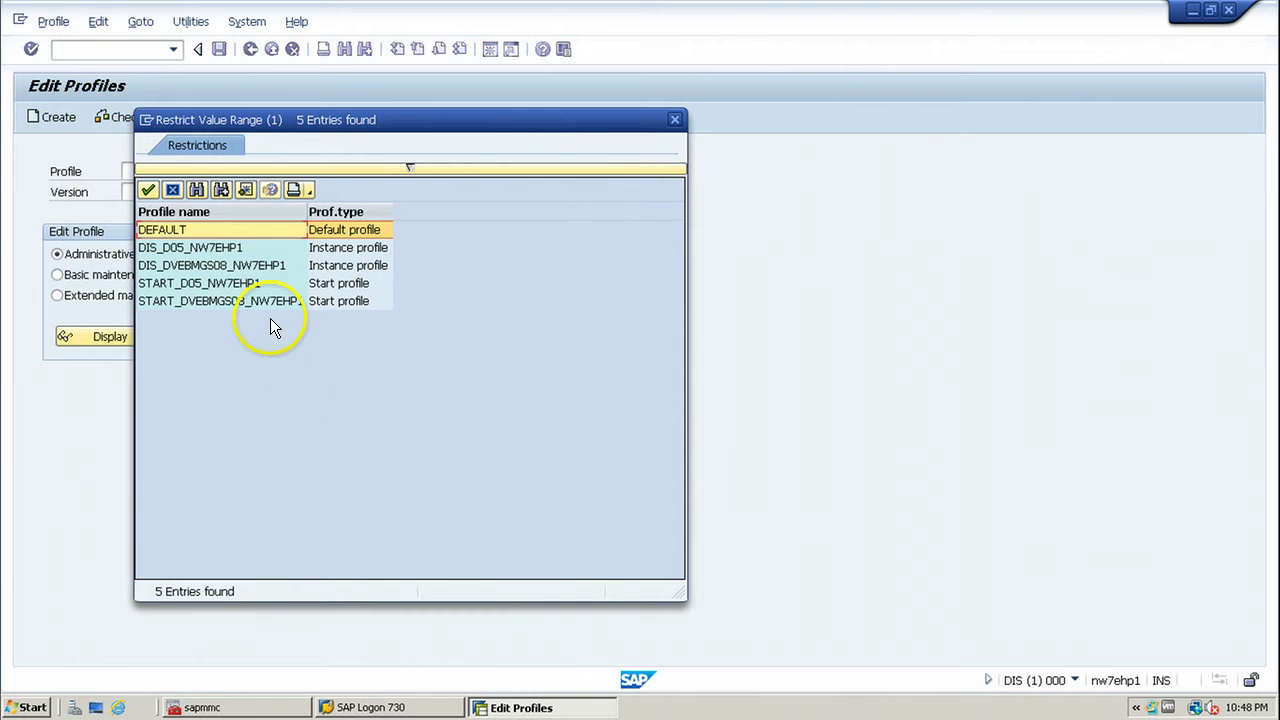
pyautogui.doubleClick(198, 231)
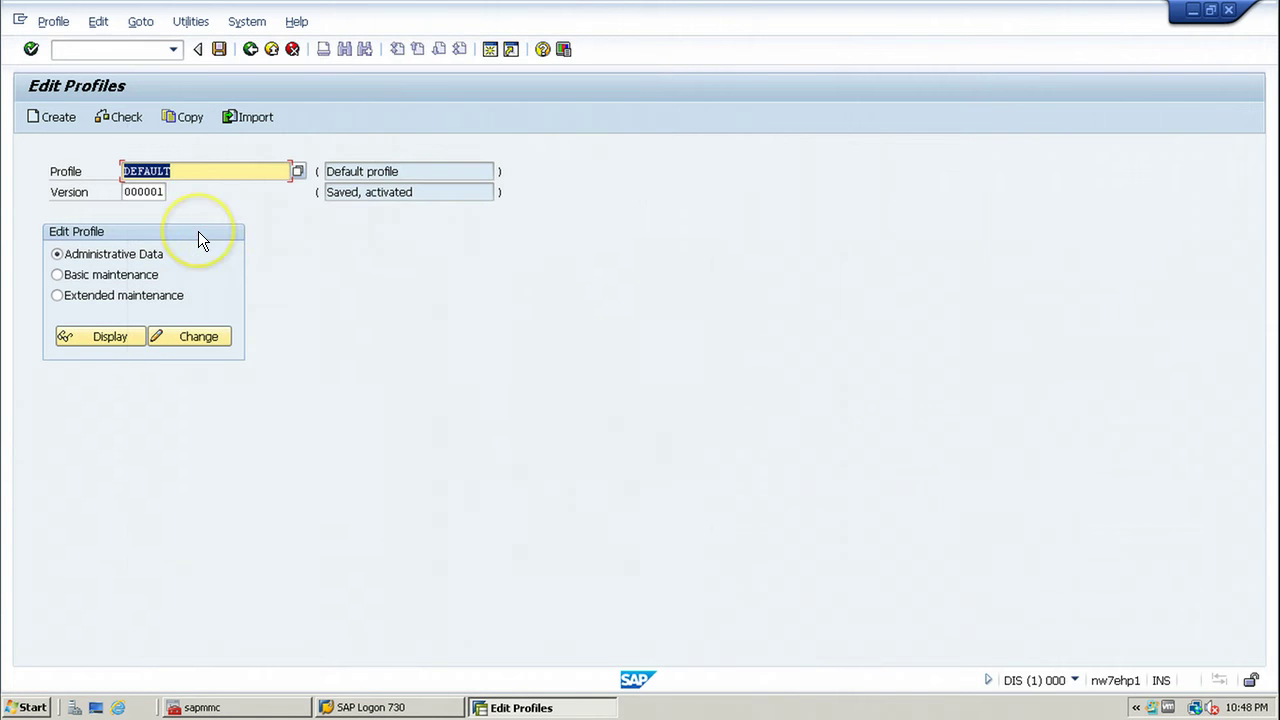
pyautogui.click(58, 296)
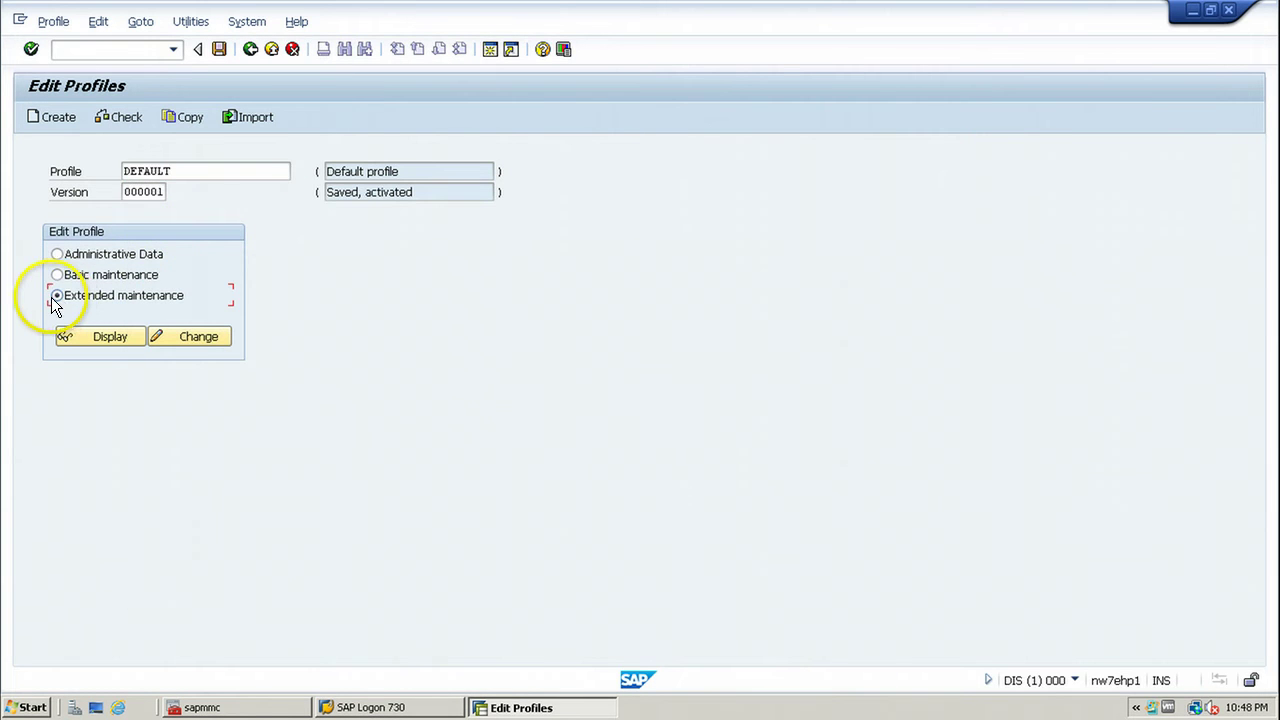
# Step: Switch DEFAULT to change mode, create a new parameter, and list possible parameter names
pyautogui.click(201, 340)
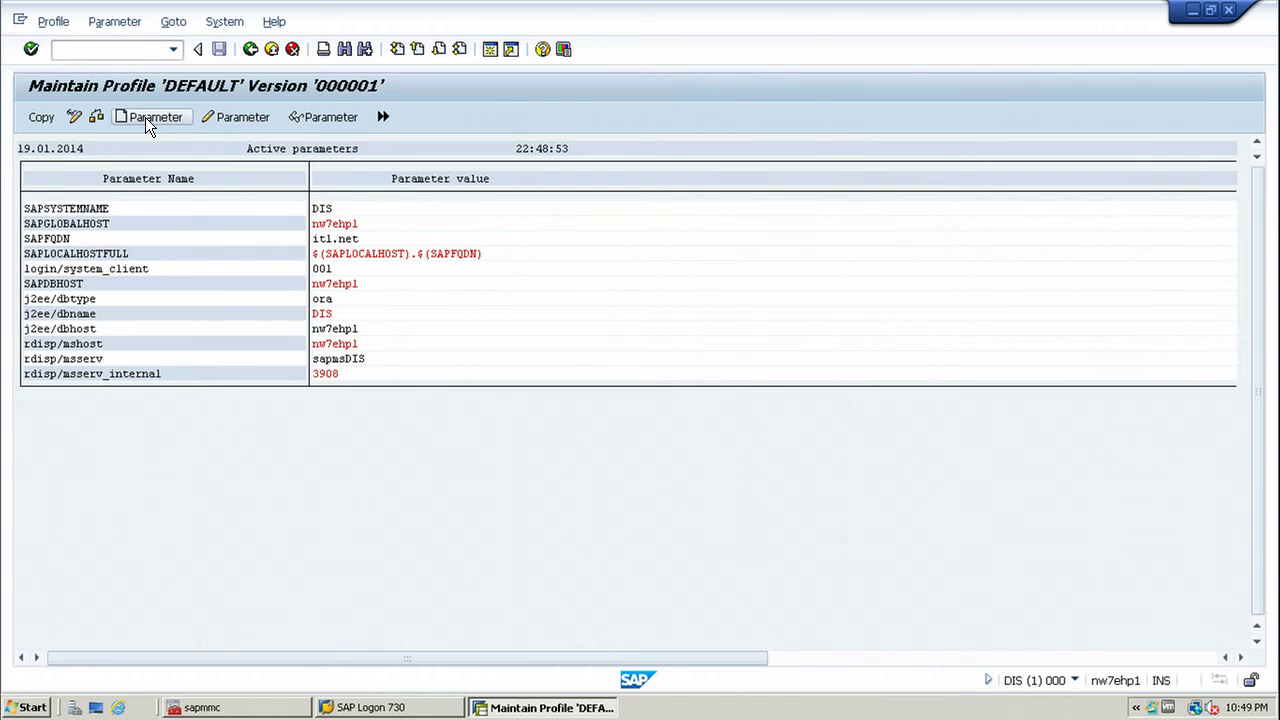
pyautogui.click(145, 117)
pyautogui.click(260, 191)
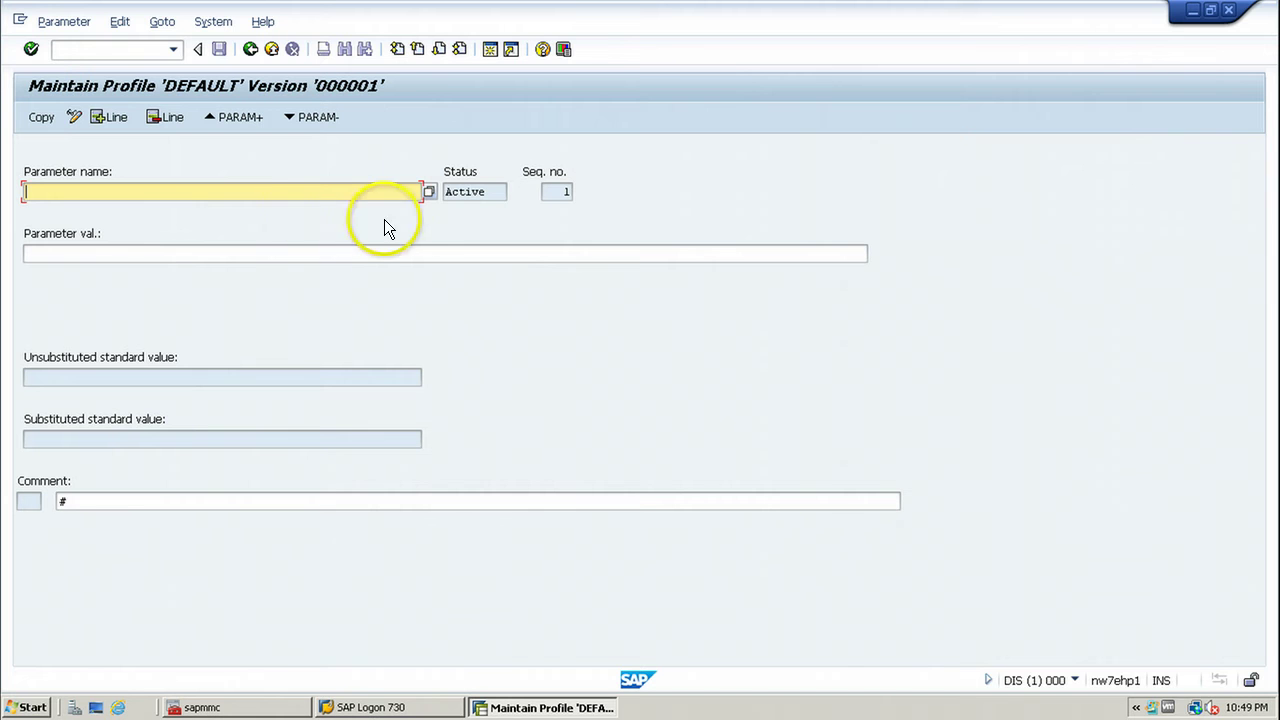
pyautogui.click(429, 191)
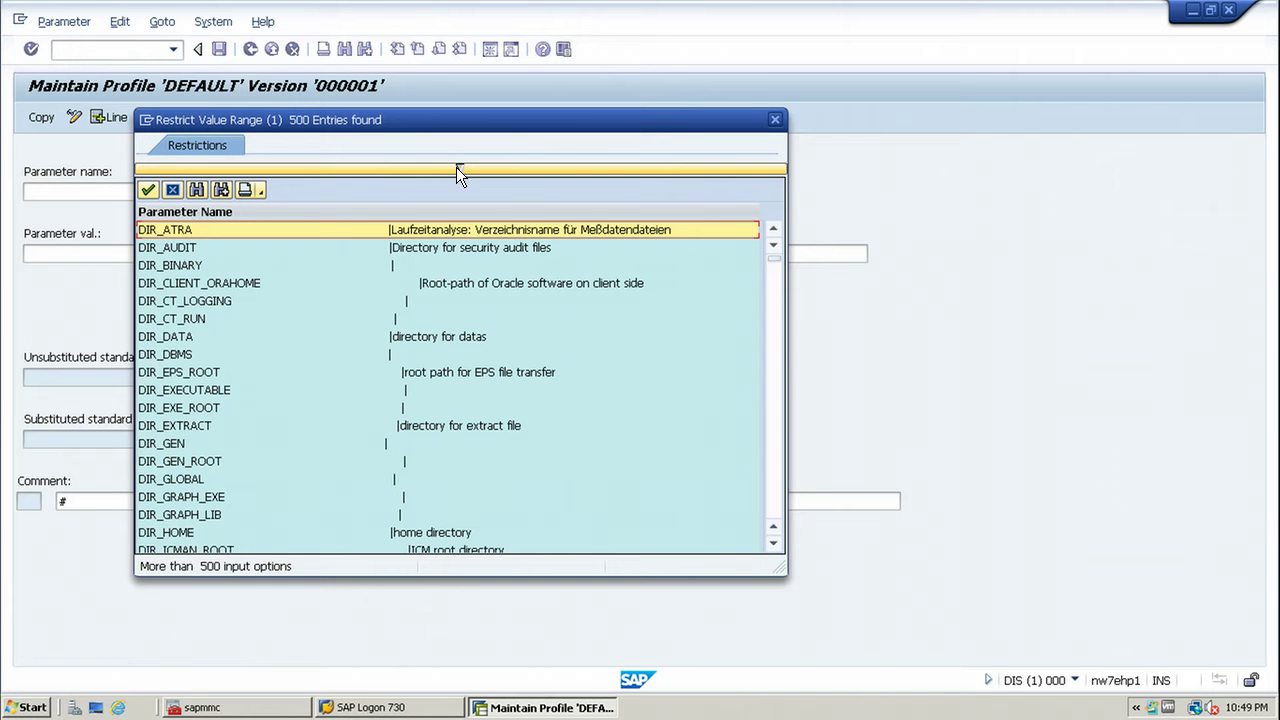
# Step: Search parameter names for '*sapstar*' and choose login/no_automatic_user_sapstar
pyautogui.click(460, 168)
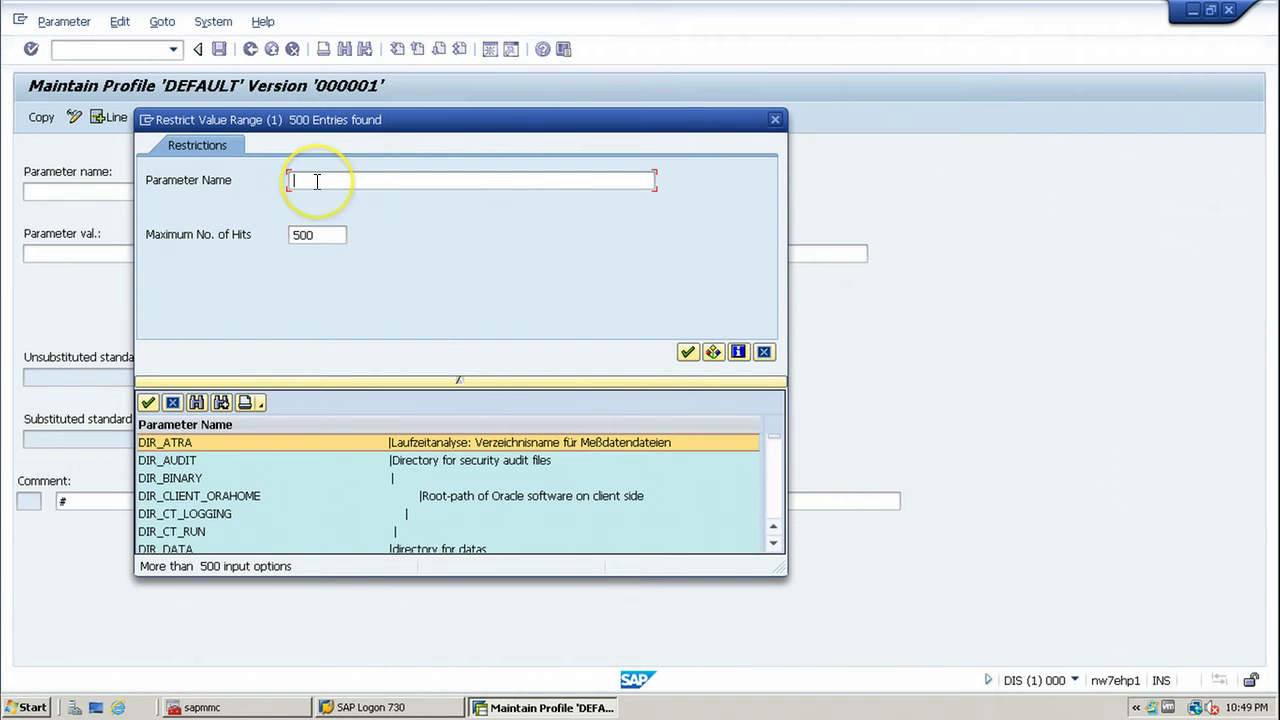
pyautogui.write('*sap')
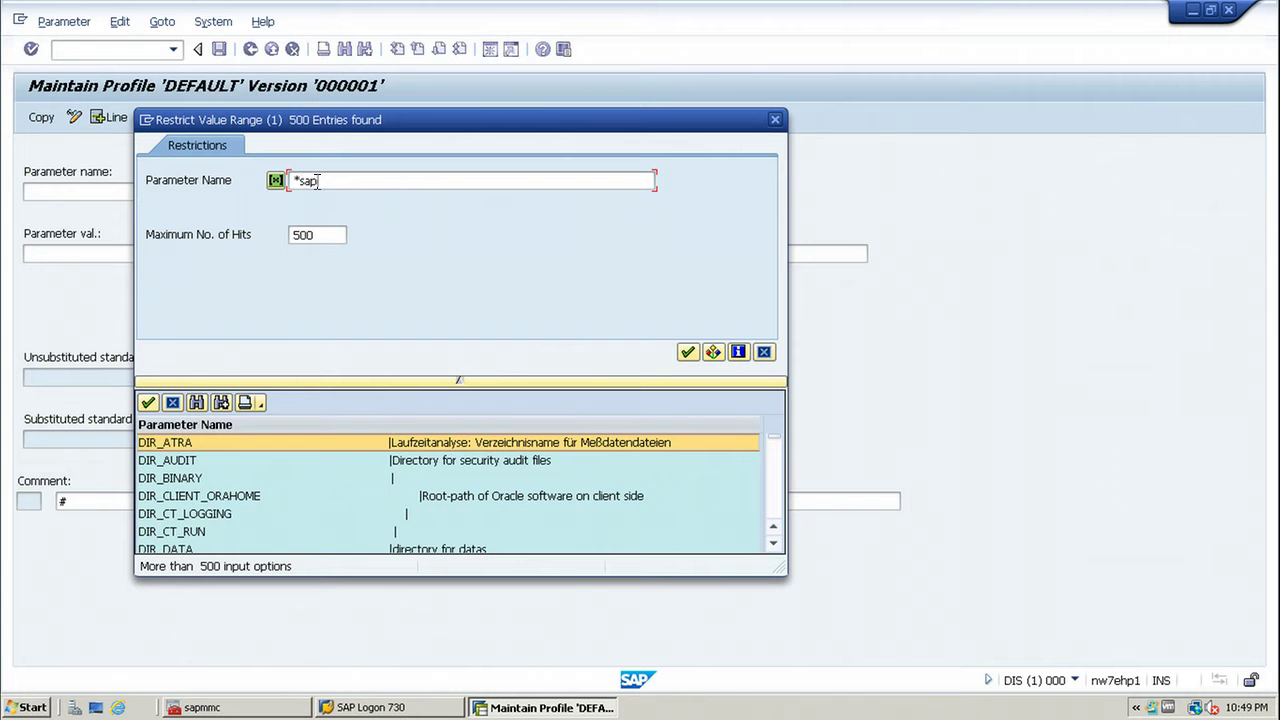
pyautogui.write('star*')
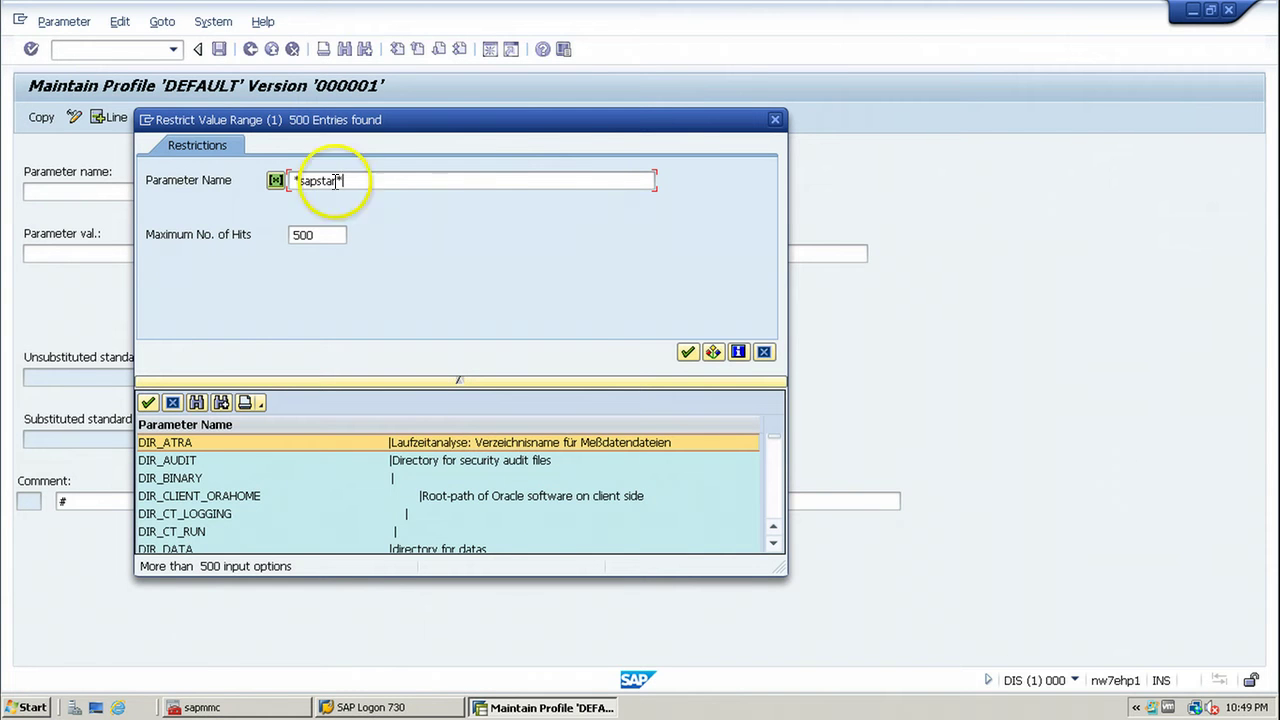
pyautogui.click(682, 353)
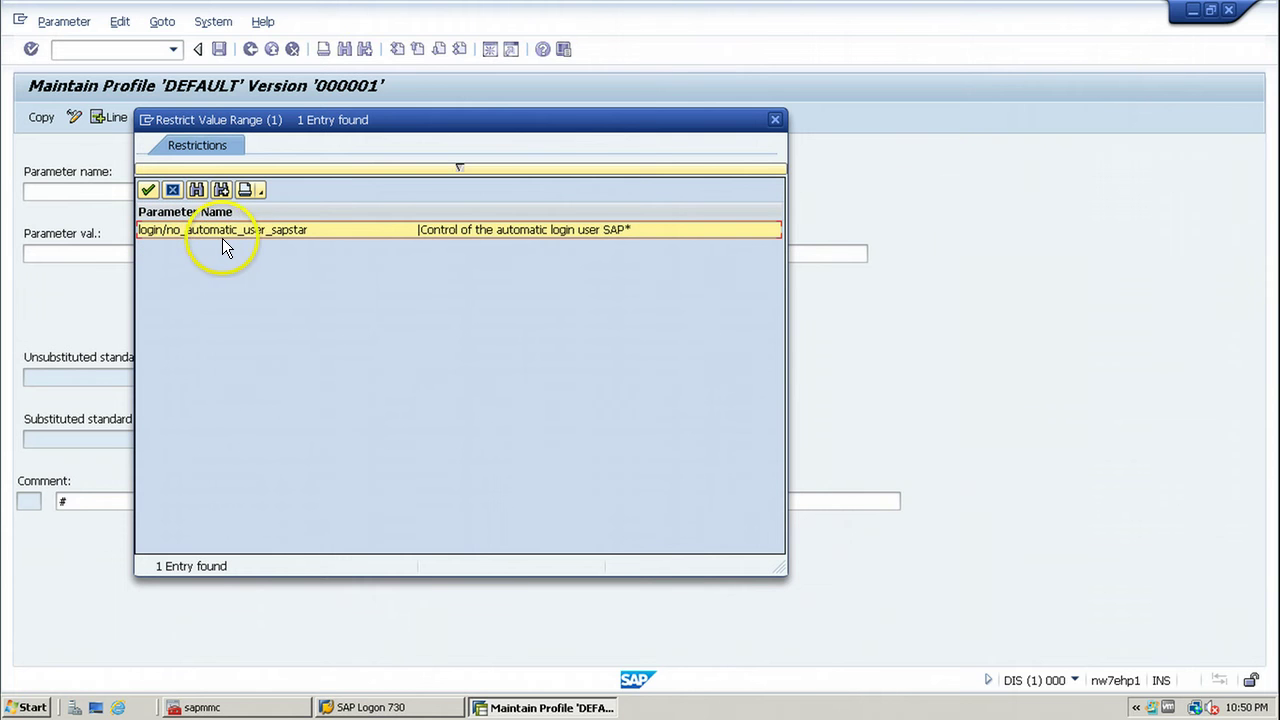
pyautogui.doubleClick(302, 231)
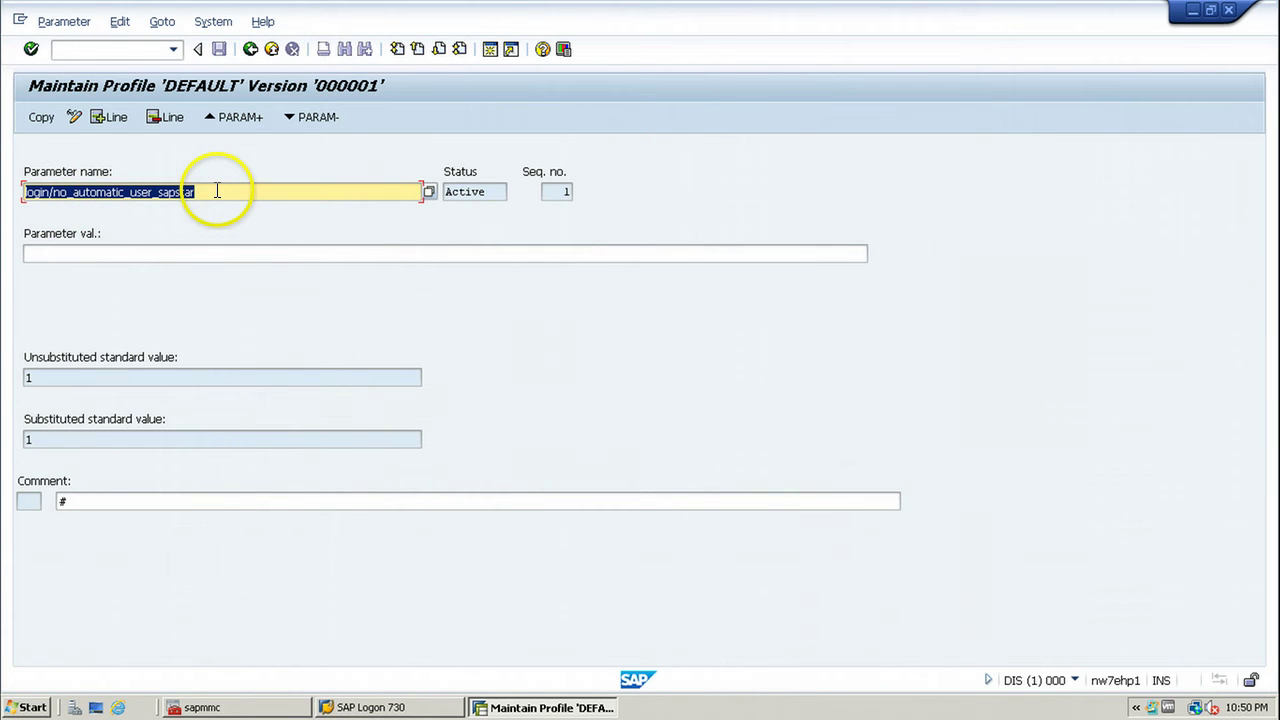
# Step: Enter 0 as the value of login/no_automatic_user_sapstar and copy it into the profile
pyautogui.click(26, 378)
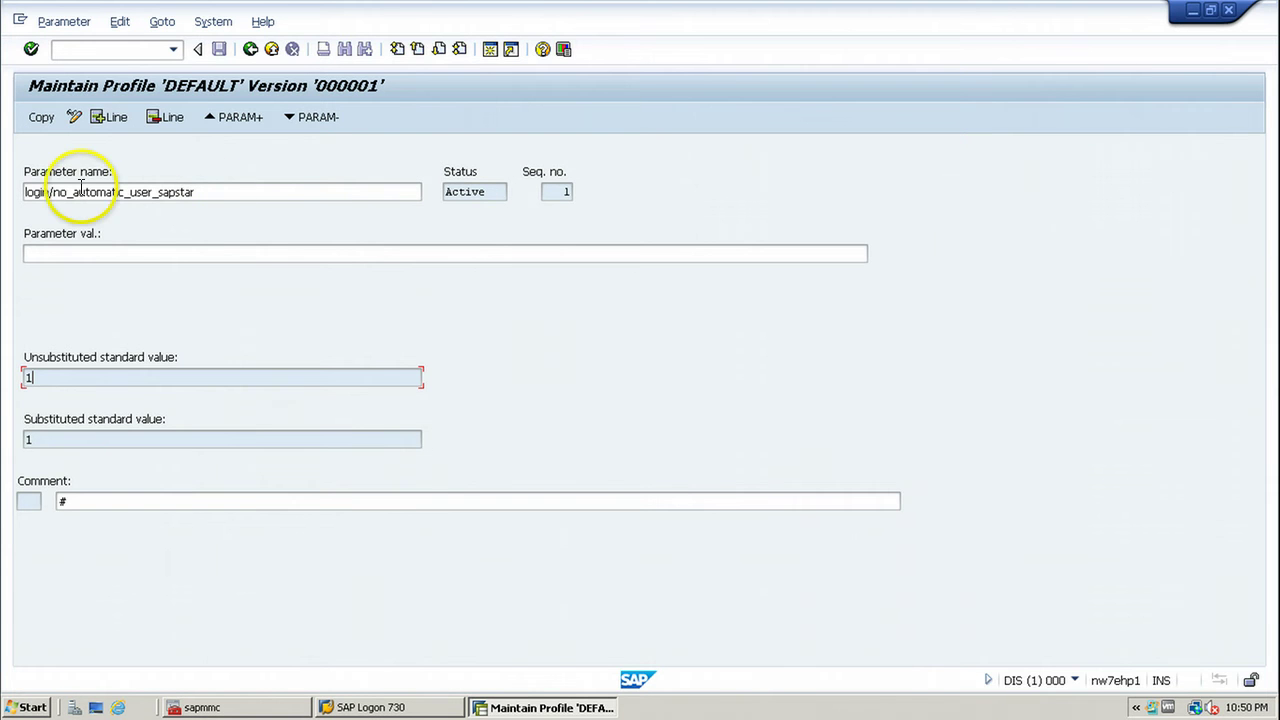
pyautogui.click(129, 257)
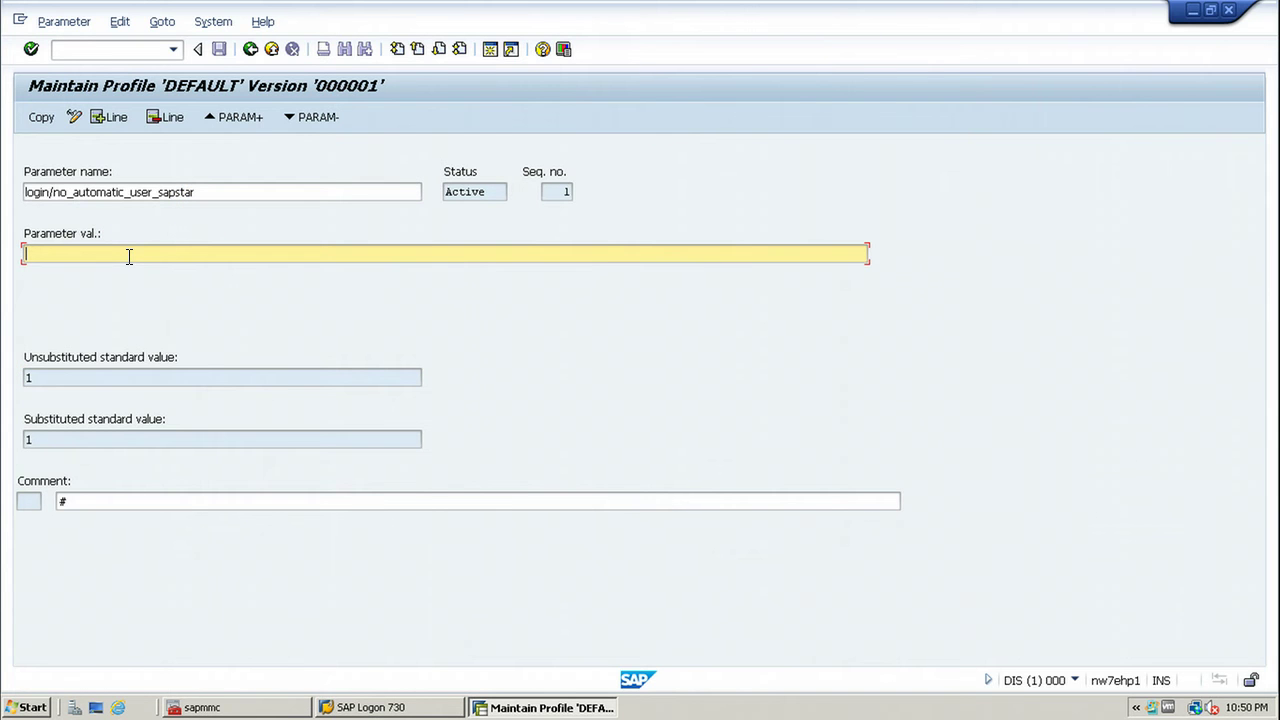
pyautogui.write('0')
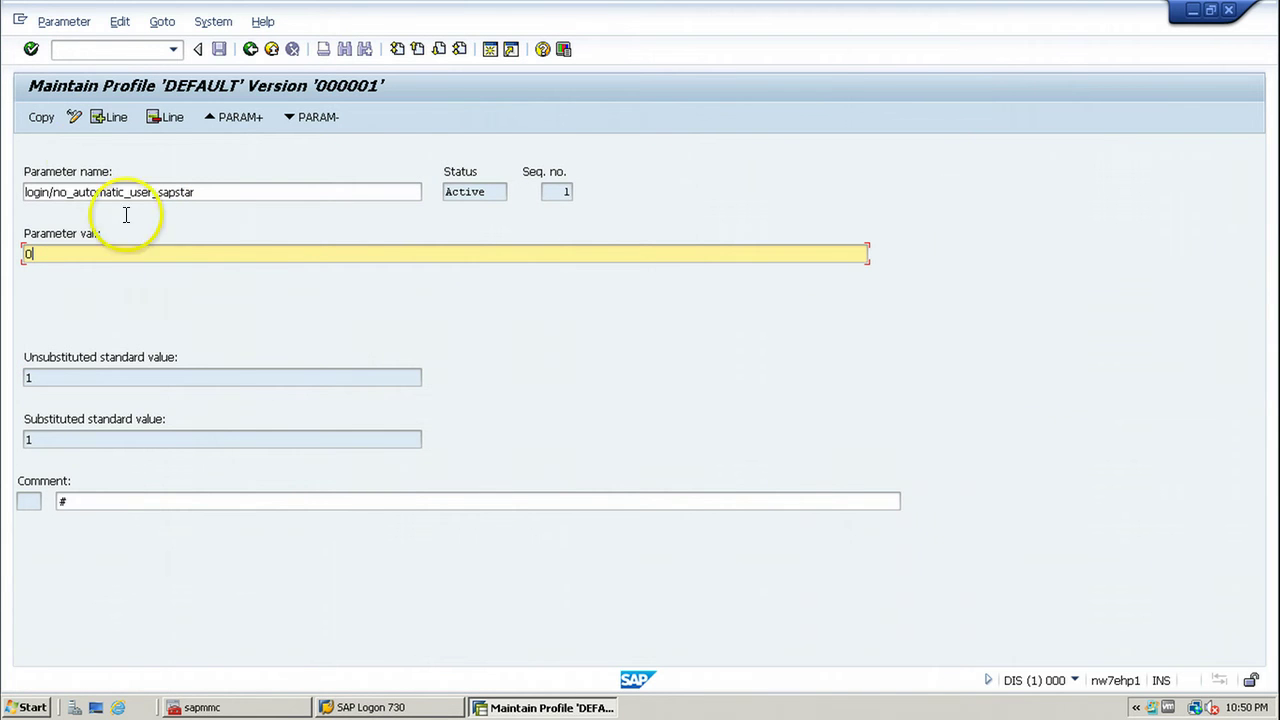
pyautogui.click(42, 118)
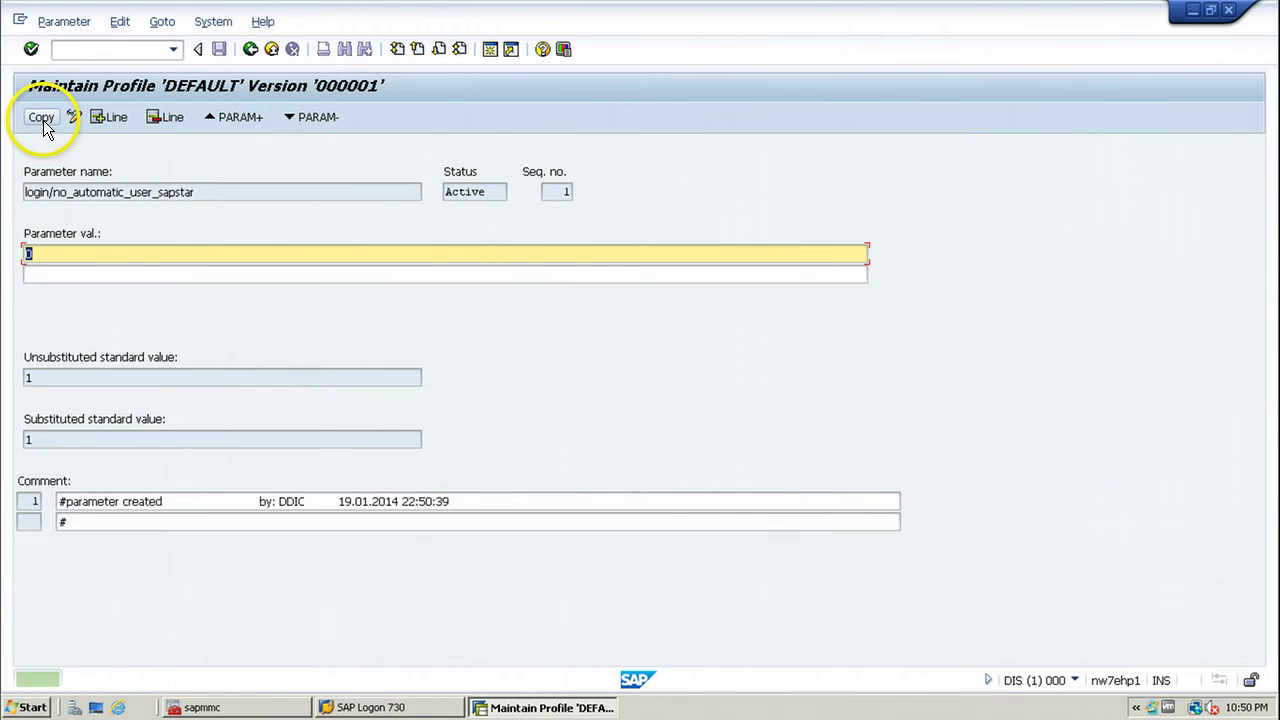
pyautogui.click(250, 49)
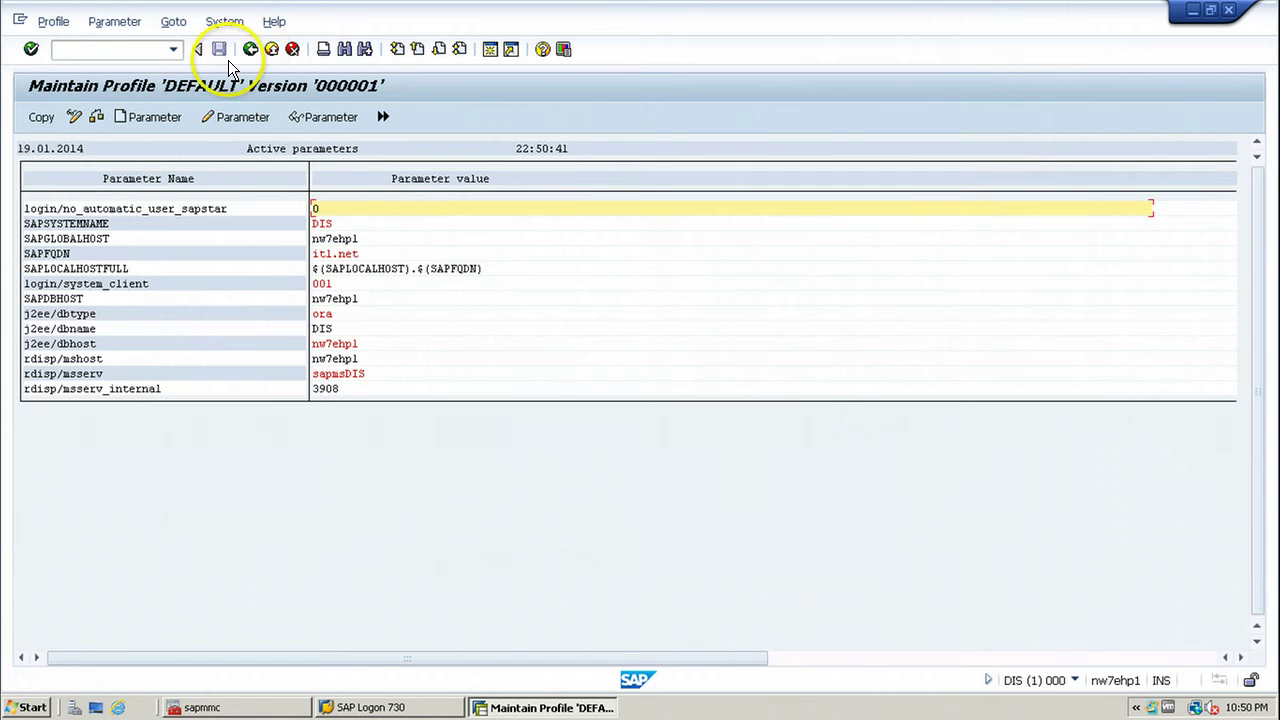
# Step: Save and activate DEFAULT as version 000002, acknowledge the restart caution, and log off
pyautogui.click(38, 118)
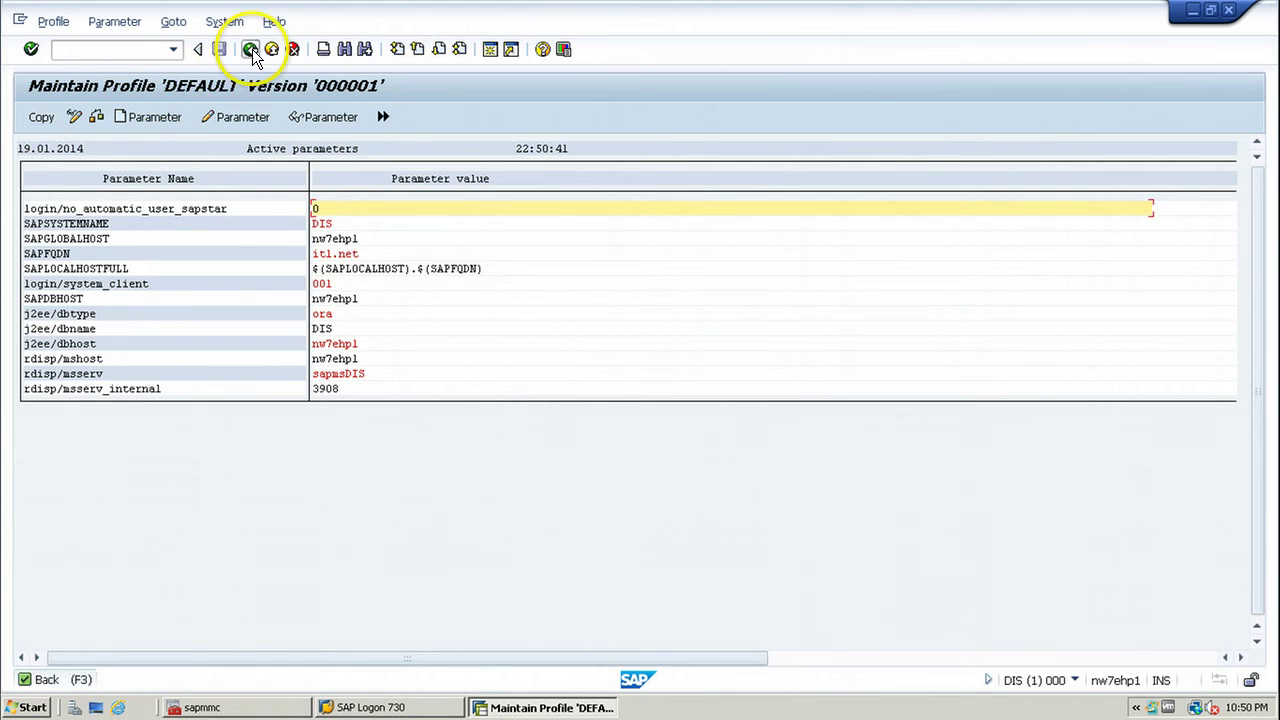
pyautogui.click(250, 49)
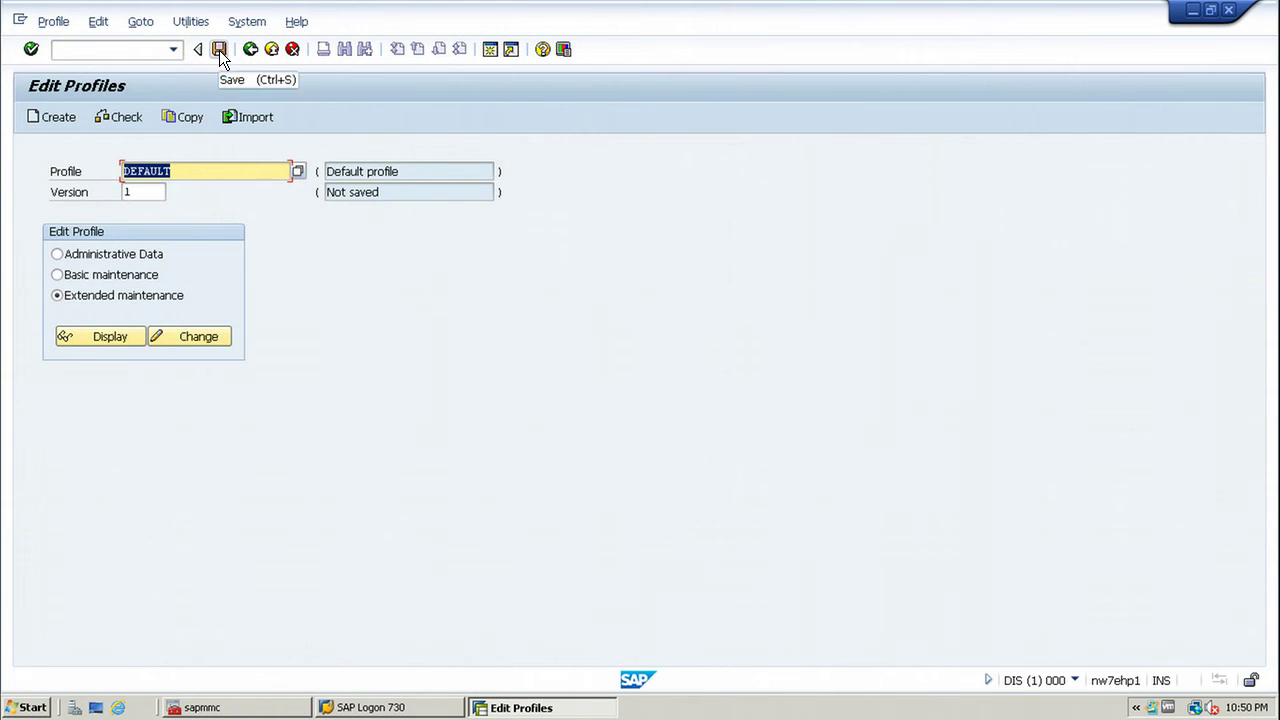
pyautogui.click(219, 50)
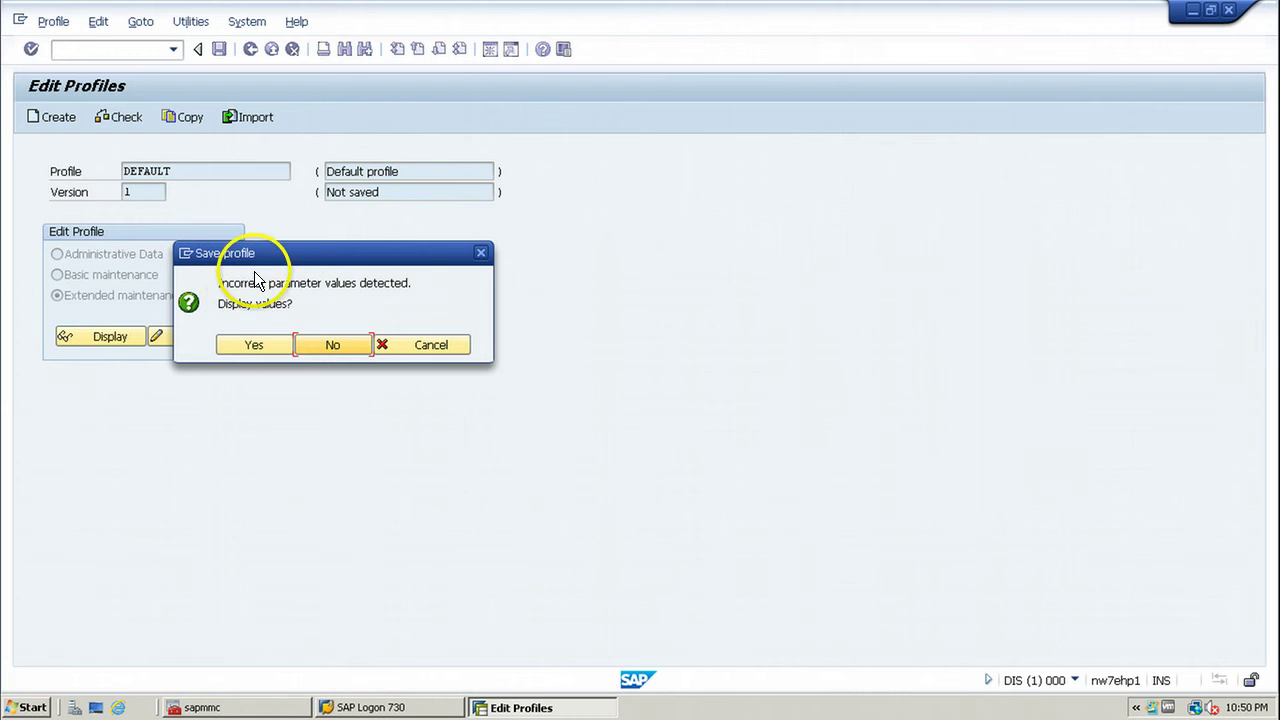
pyautogui.click(334, 348)
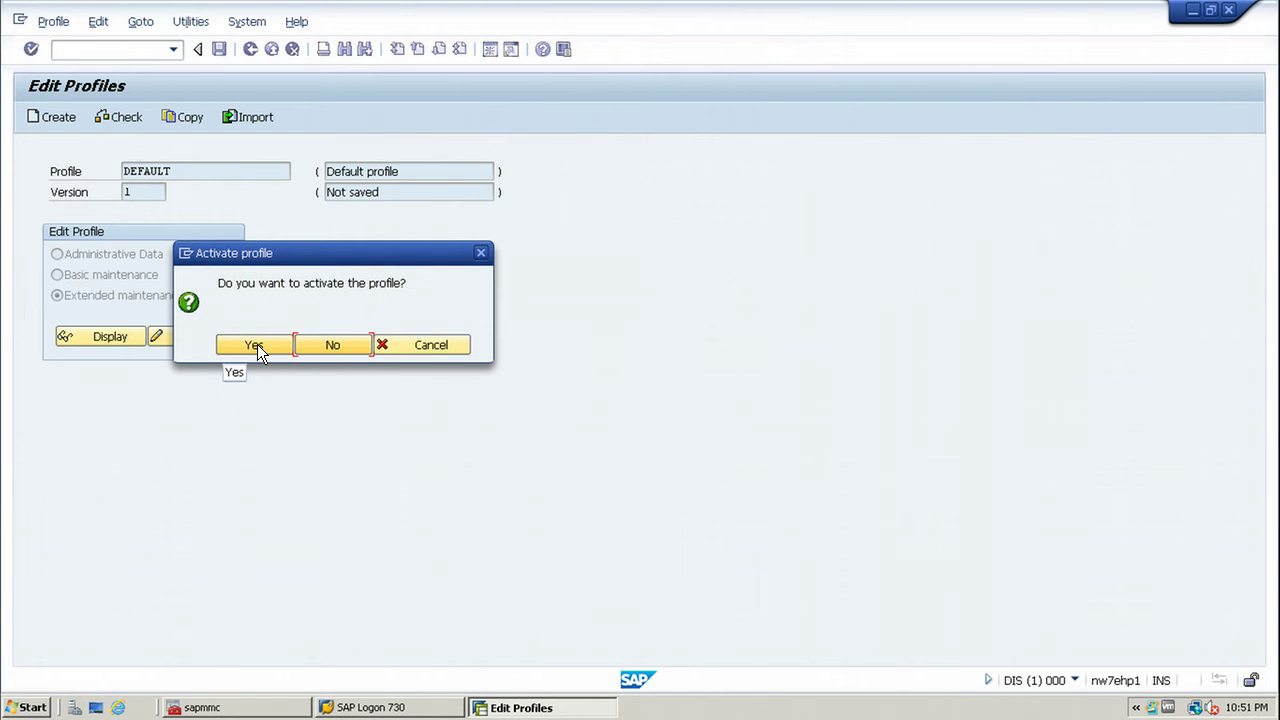
pyautogui.click(255, 345)
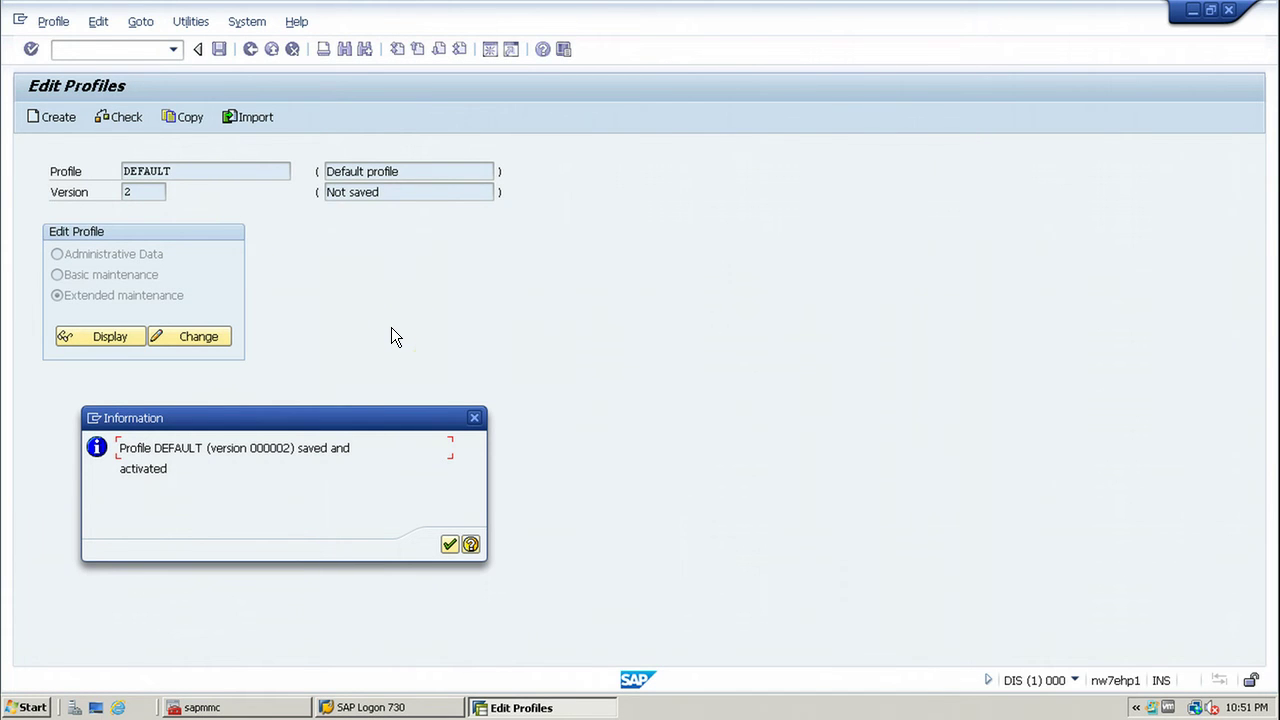
pyautogui.click(449, 545)
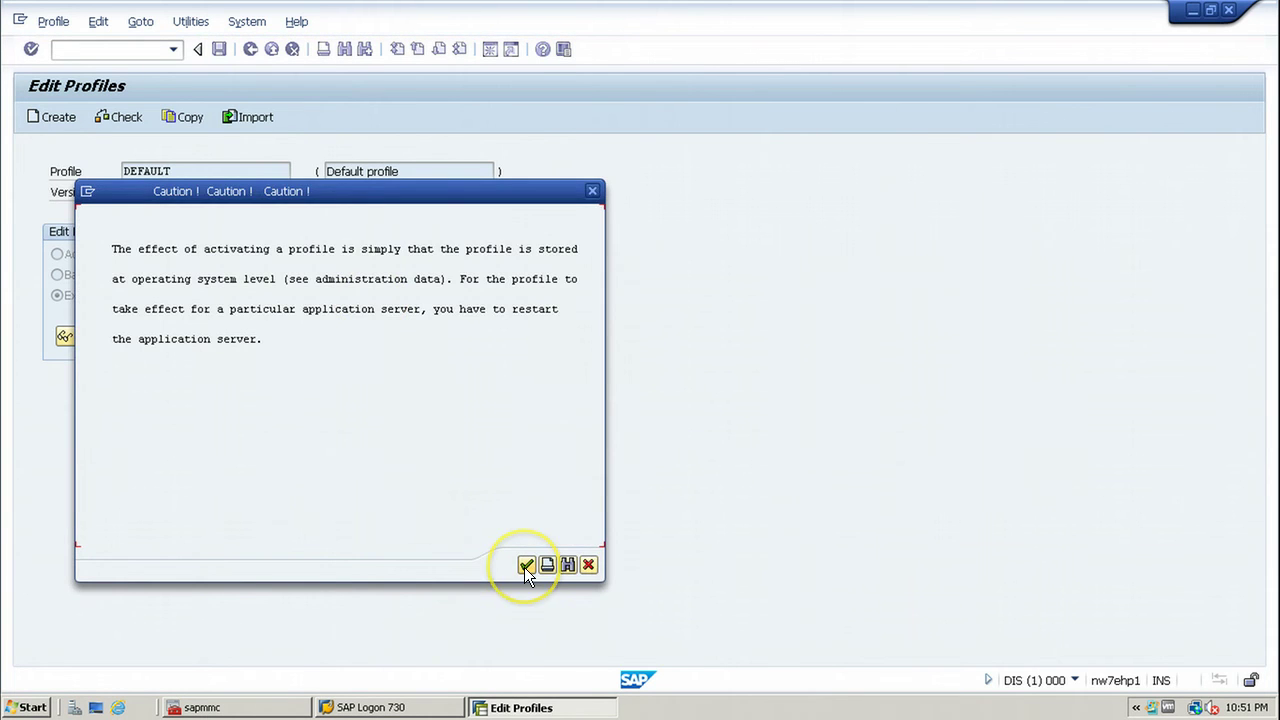
pyautogui.click(526, 566)
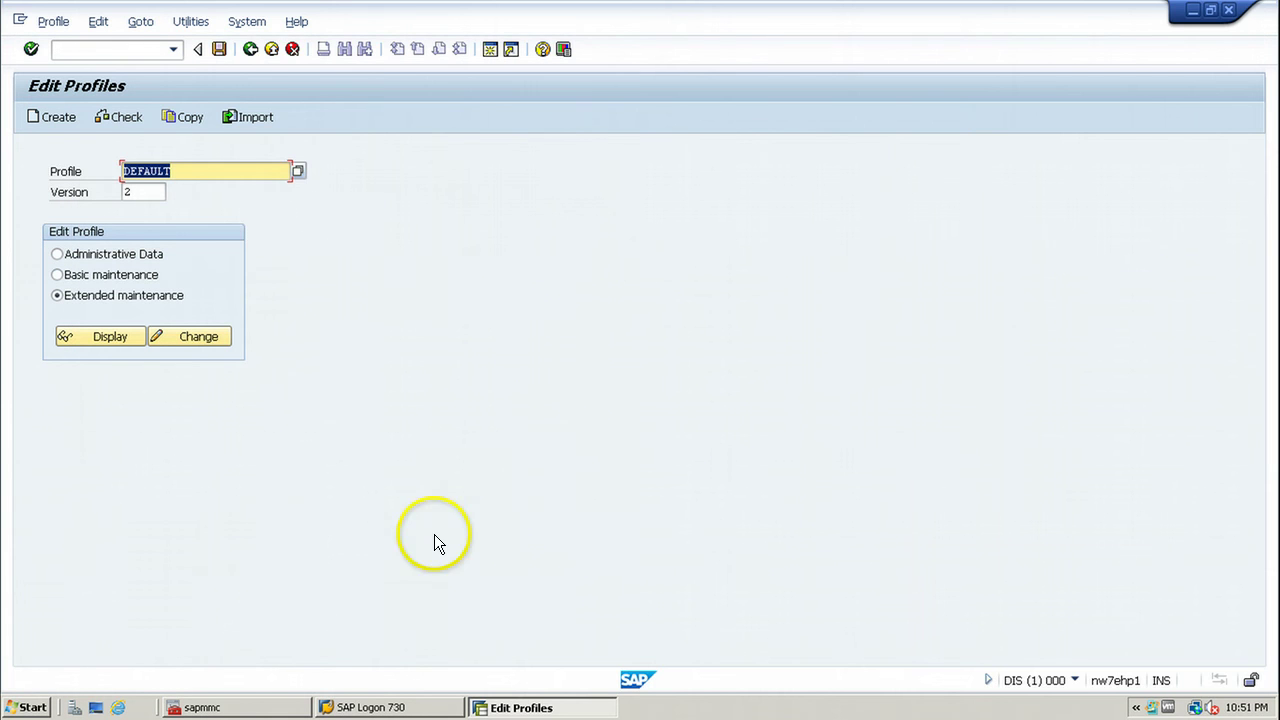
pyautogui.click(247, 21)
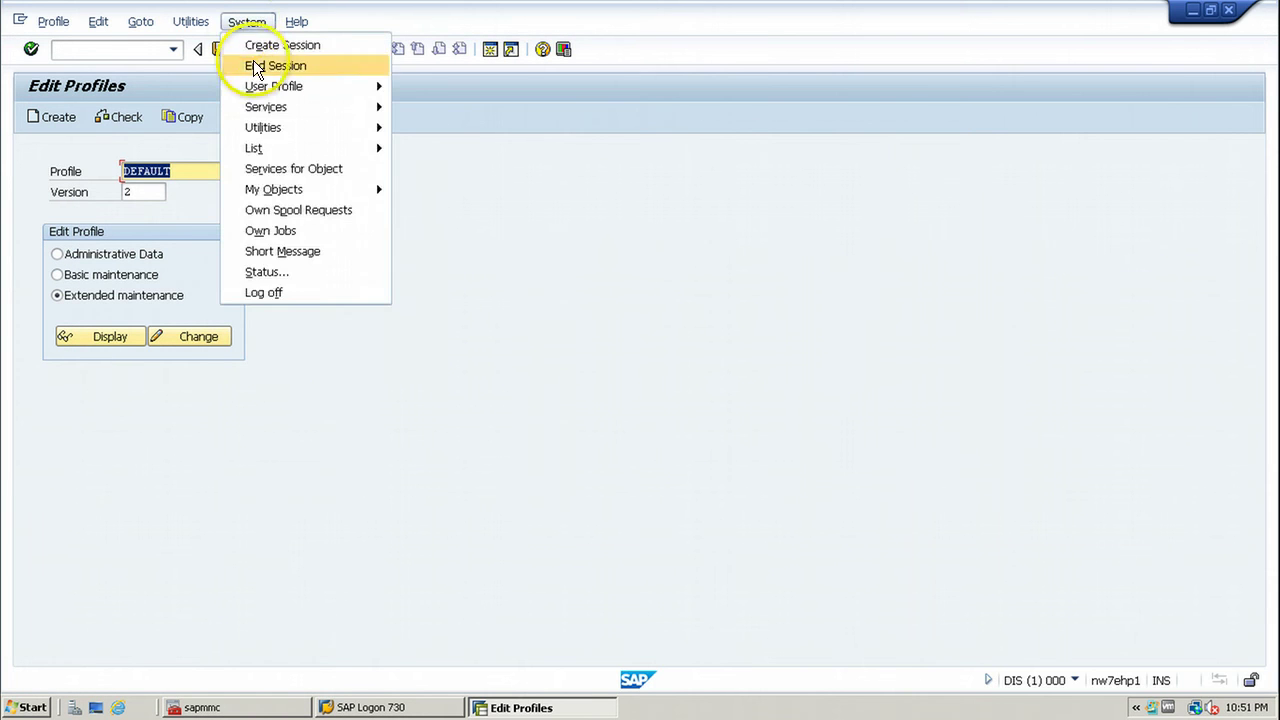
pyautogui.click(284, 293)
# Step: Confirm the log-off, then restart all DIS instances in SAP MMC and refresh their status
pyautogui.click(216, 349)
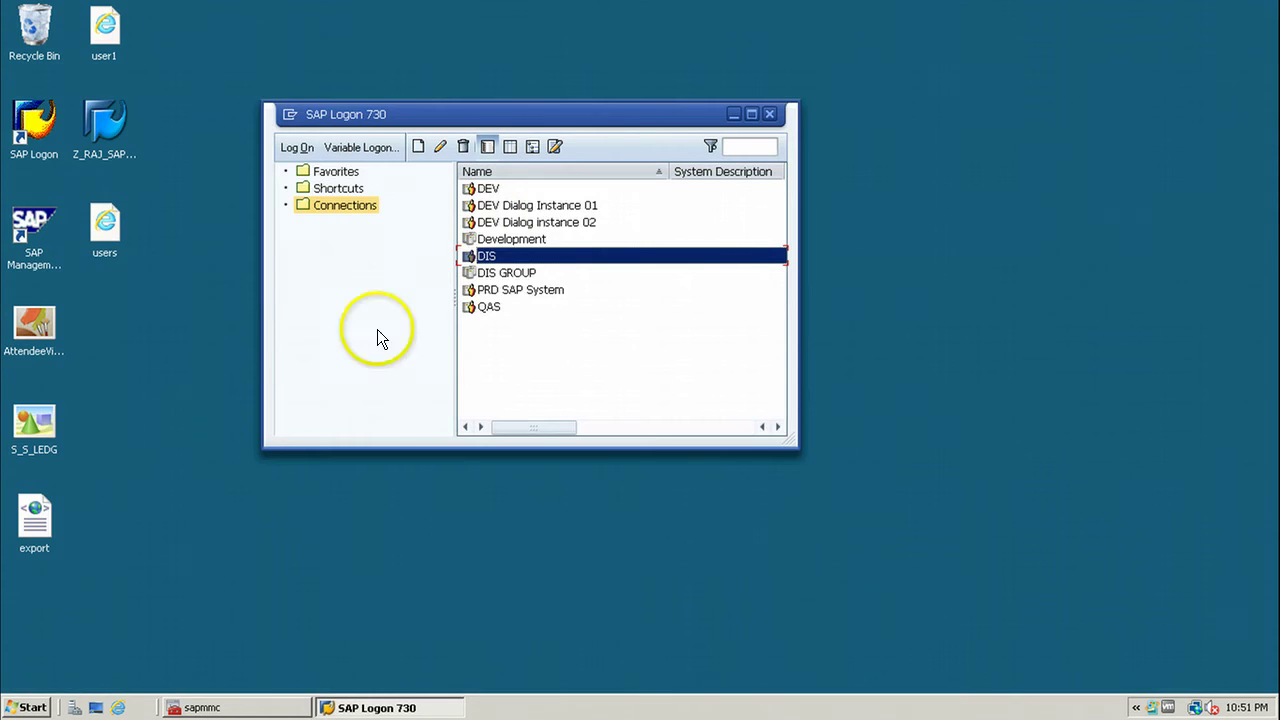
pyautogui.click(251, 705)
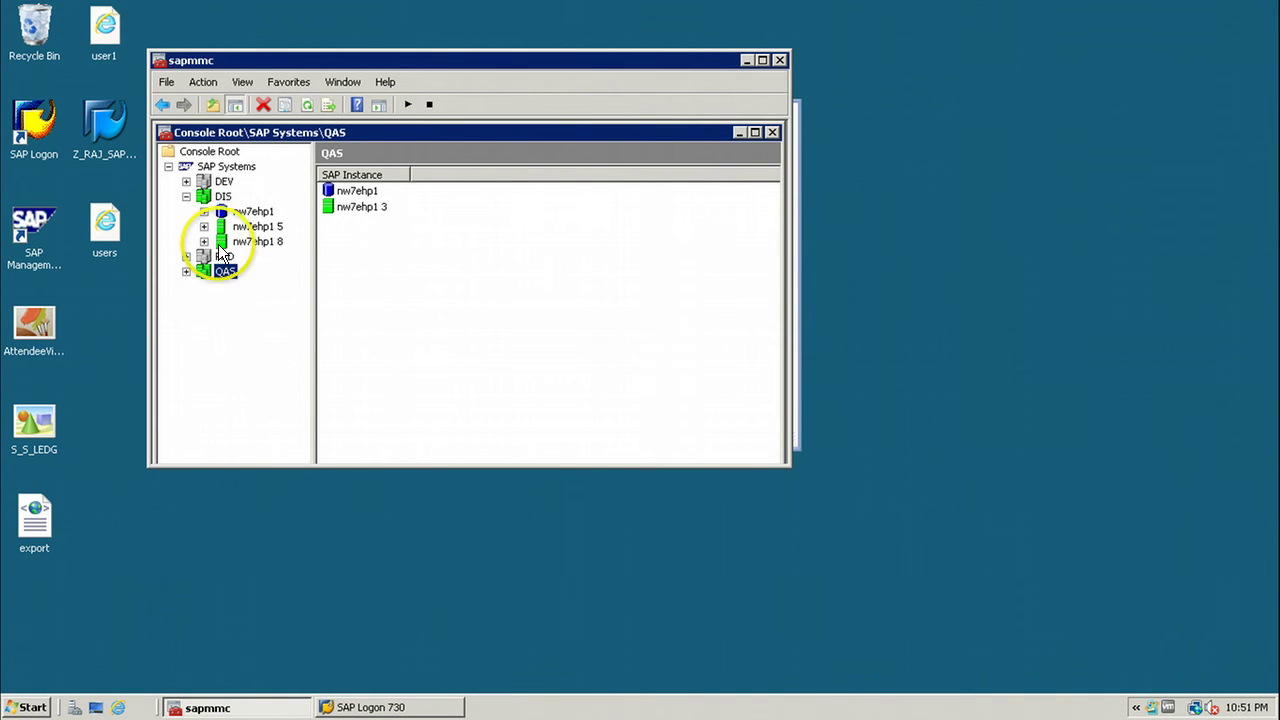
pyautogui.click(208, 199)
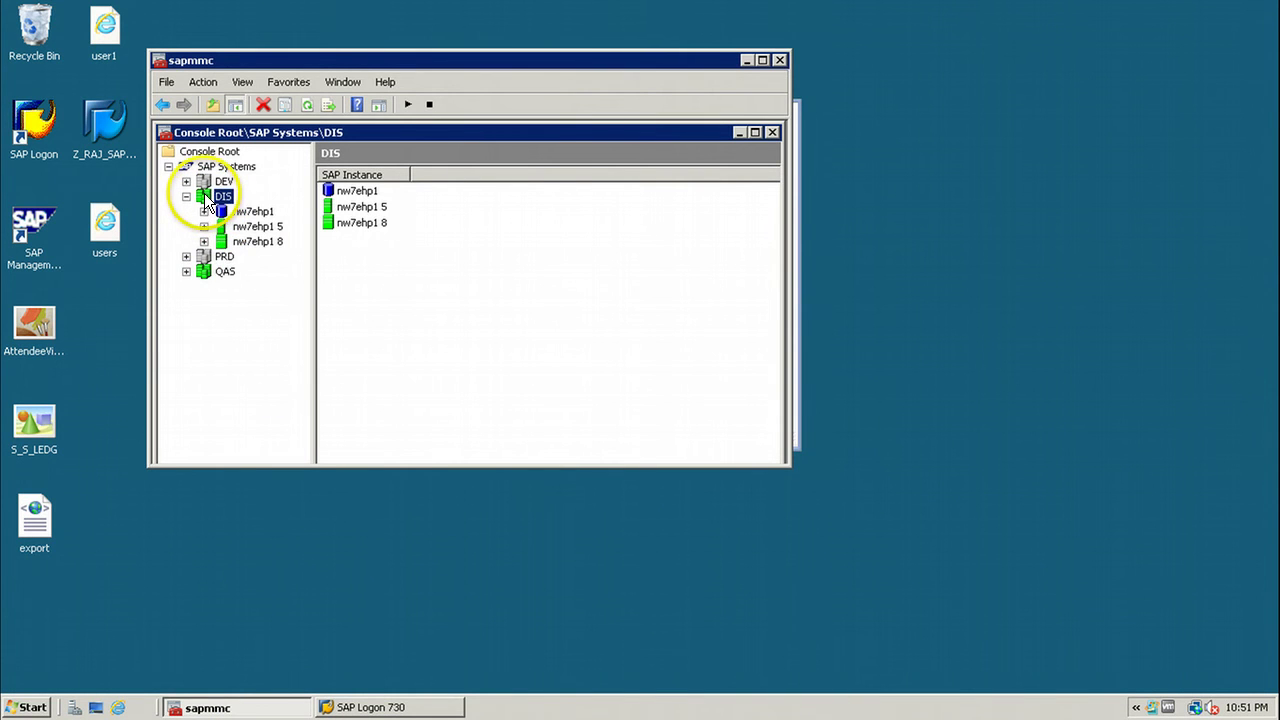
pyautogui.rightClick(208, 199)
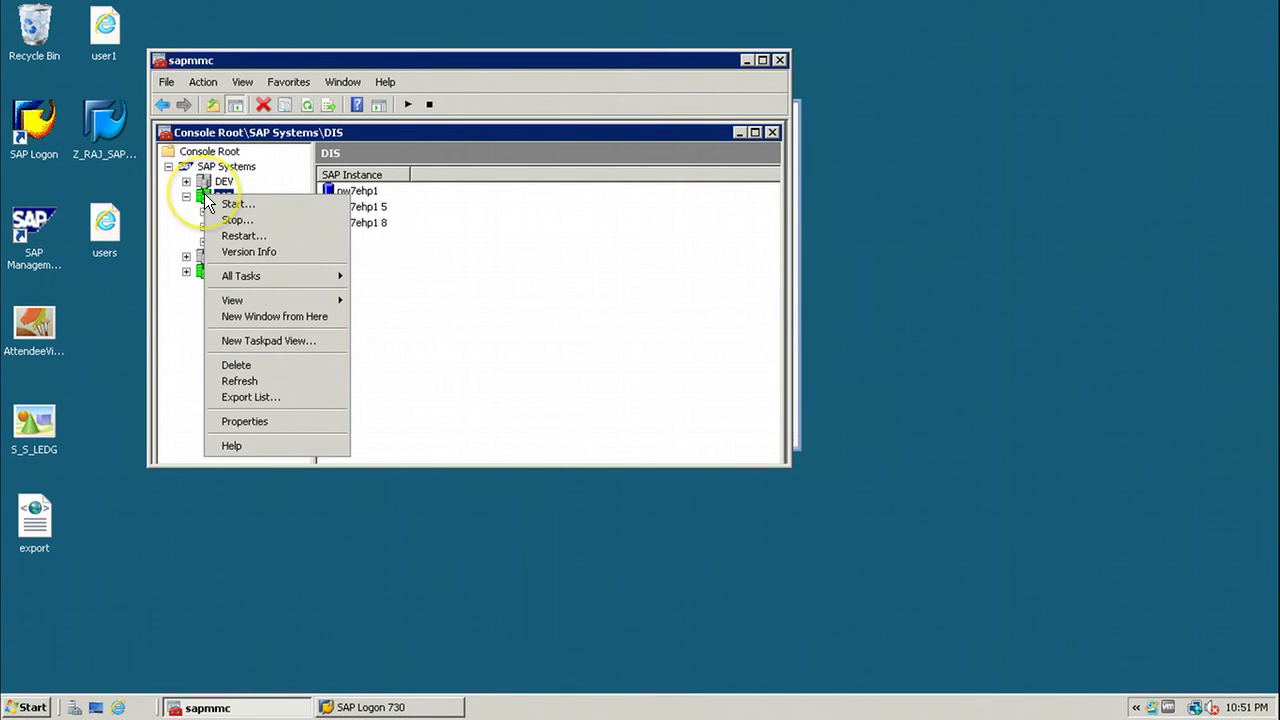
pyautogui.click(243, 237)
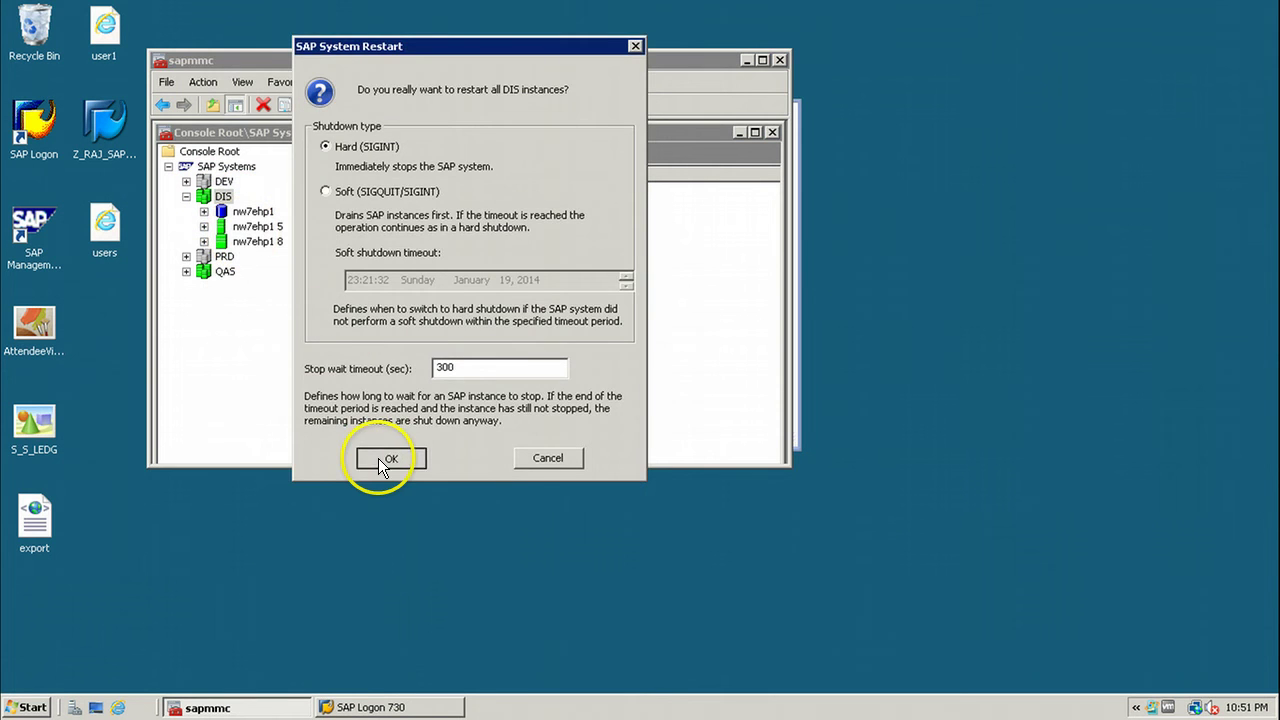
pyautogui.click(380, 459)
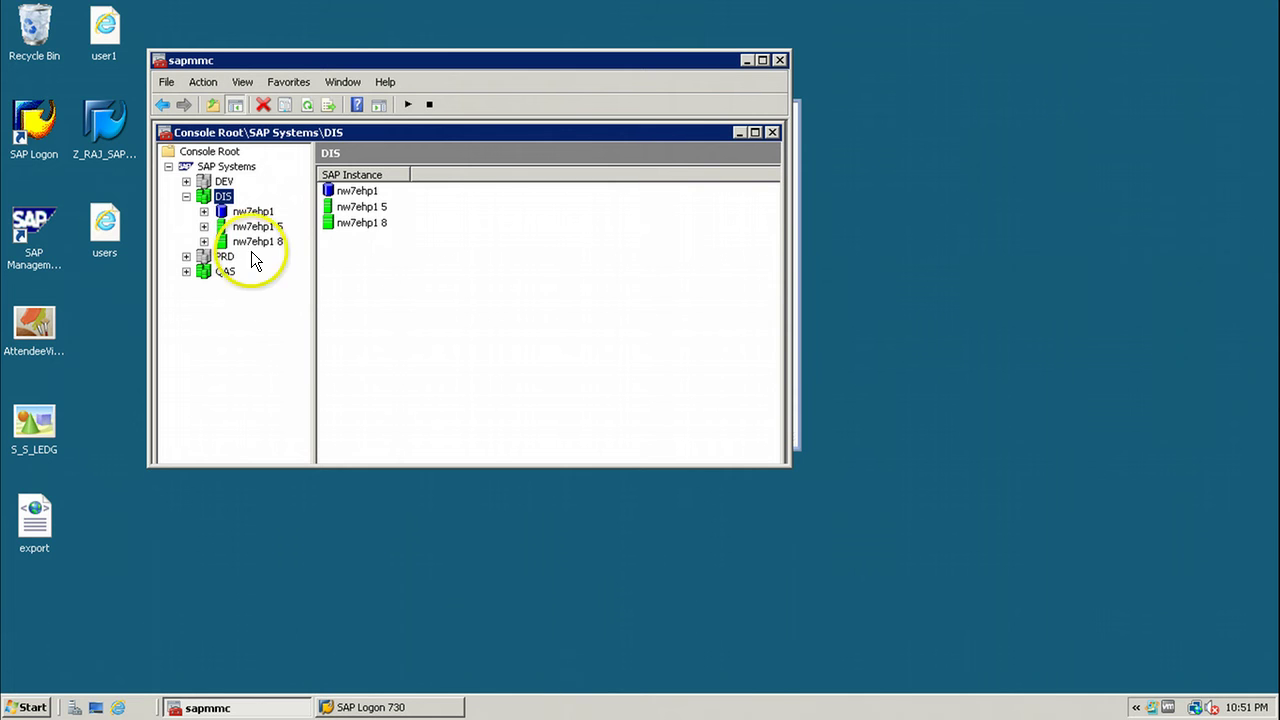
pyautogui.click(305, 104)
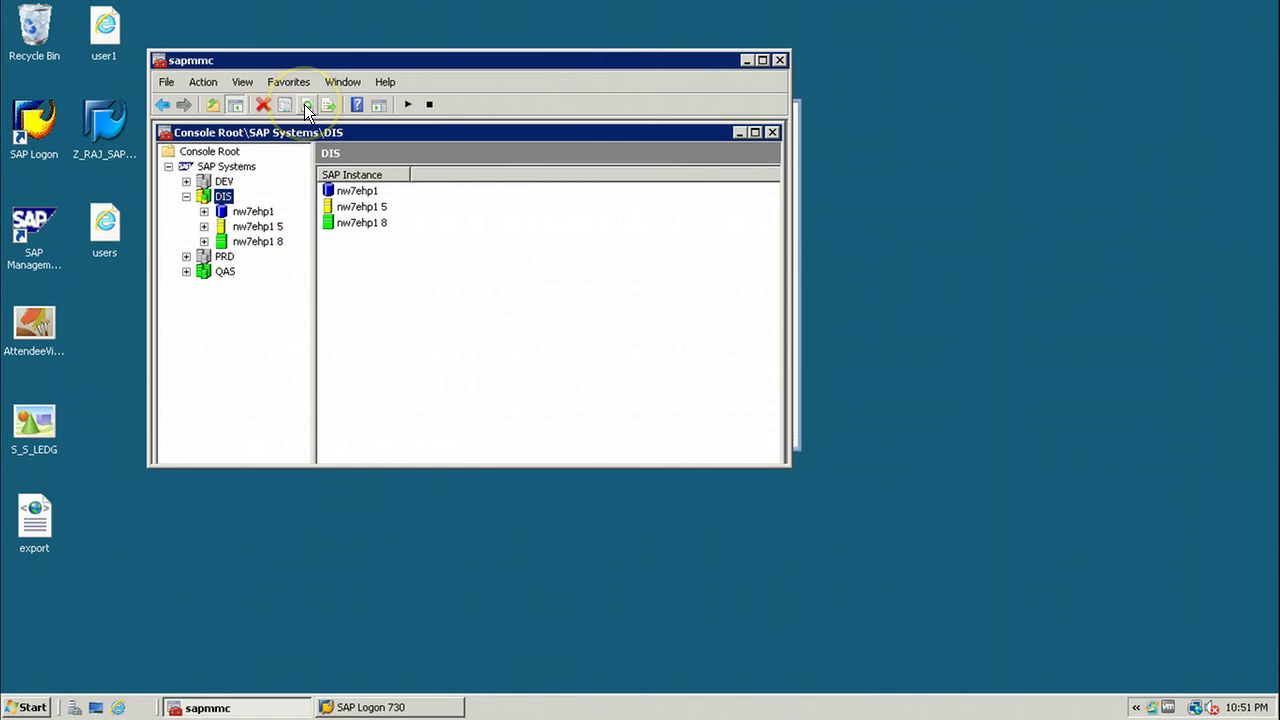
pyautogui.click(305, 104)
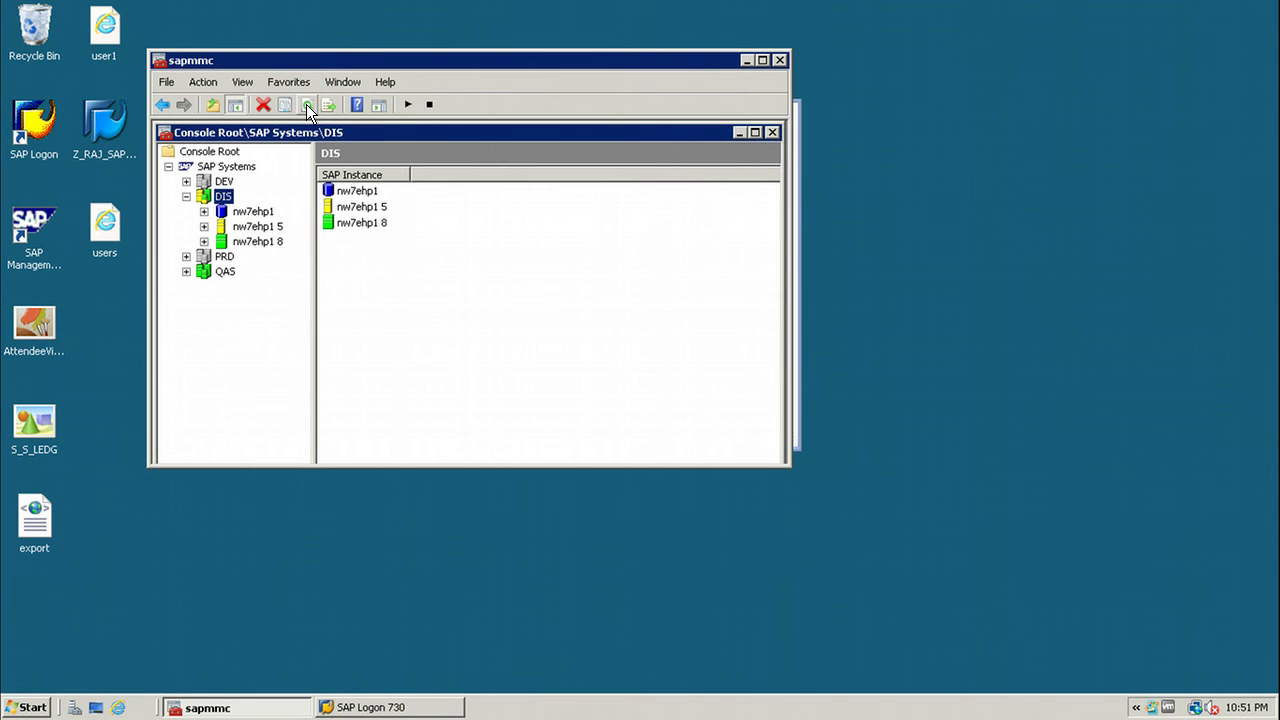
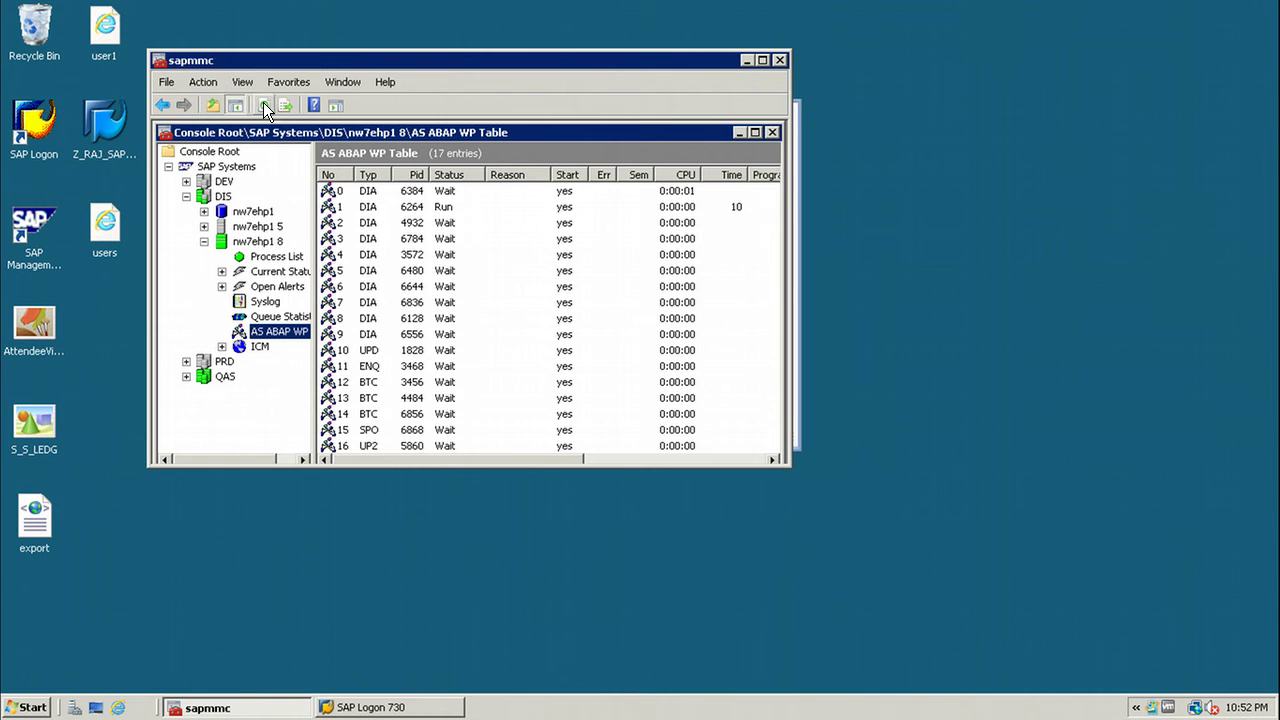
# Step: Refresh the AS ABAP WP Tables of nw7ehp1 8 and nw7ehp1 5, then collapse both instance nodes
pyautogui.click(265, 106)
pyautogui.click(204, 226)
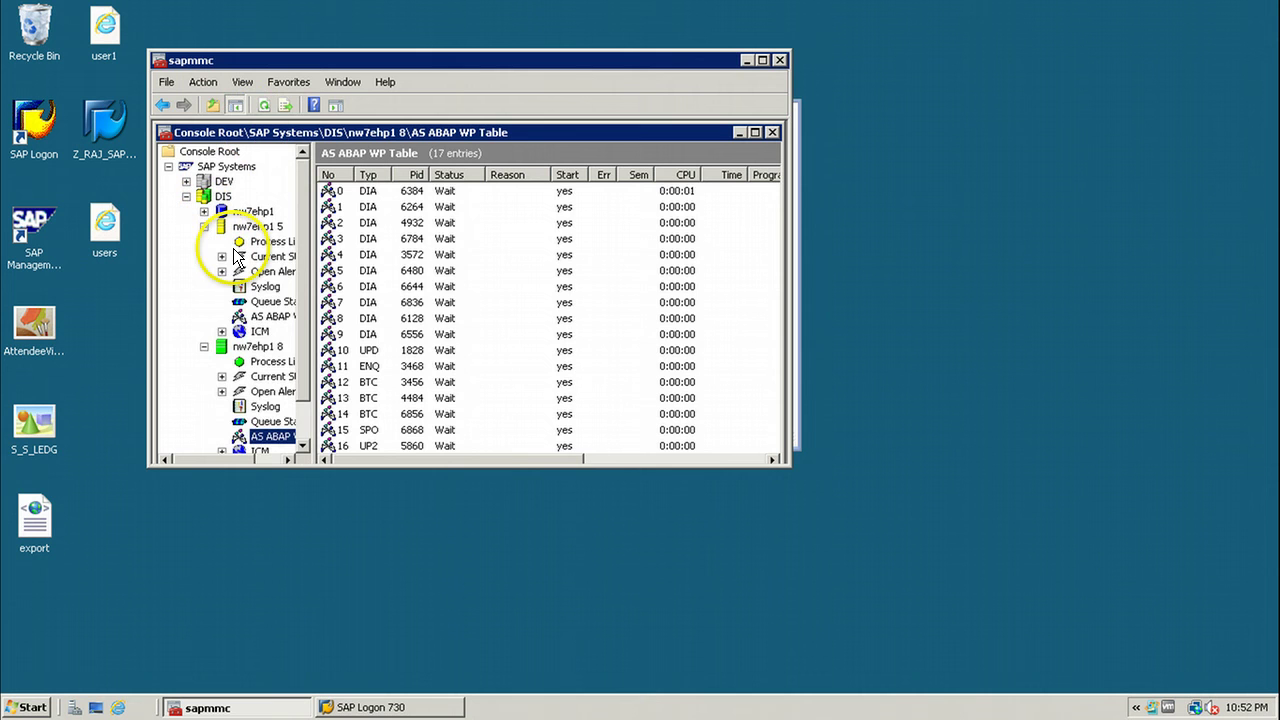
pyautogui.click(272, 316)
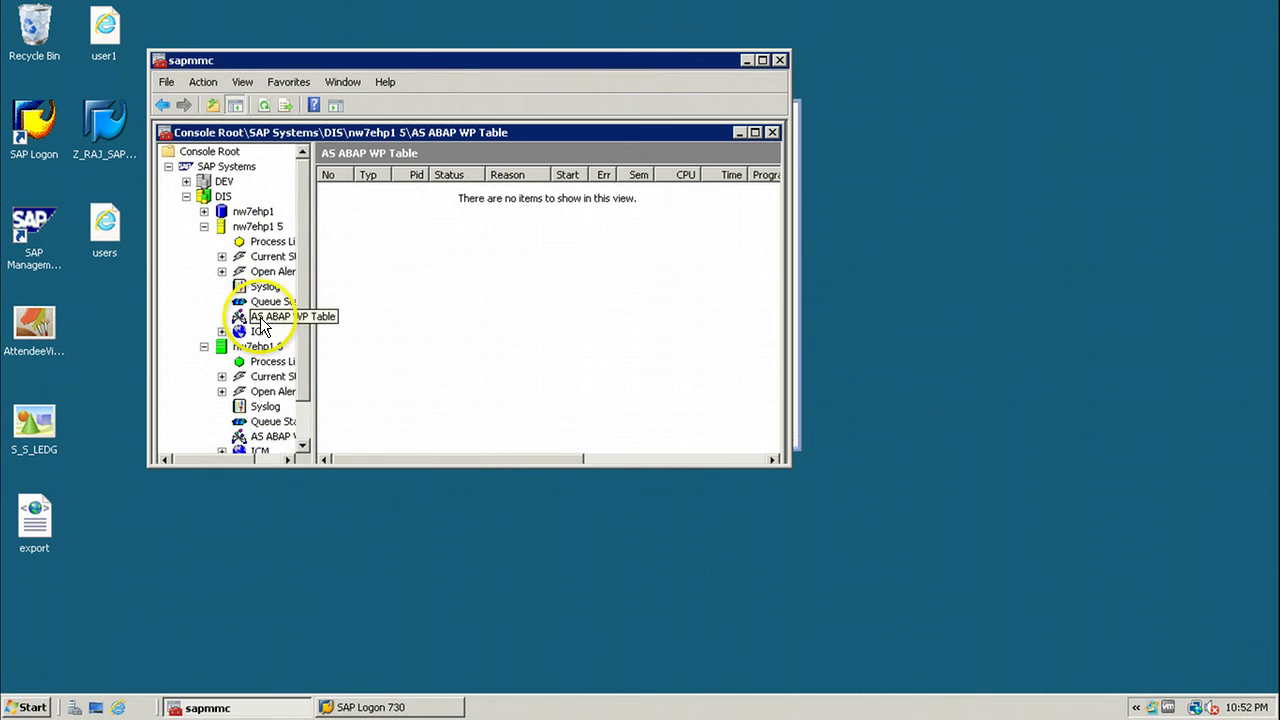
pyautogui.click(263, 105)
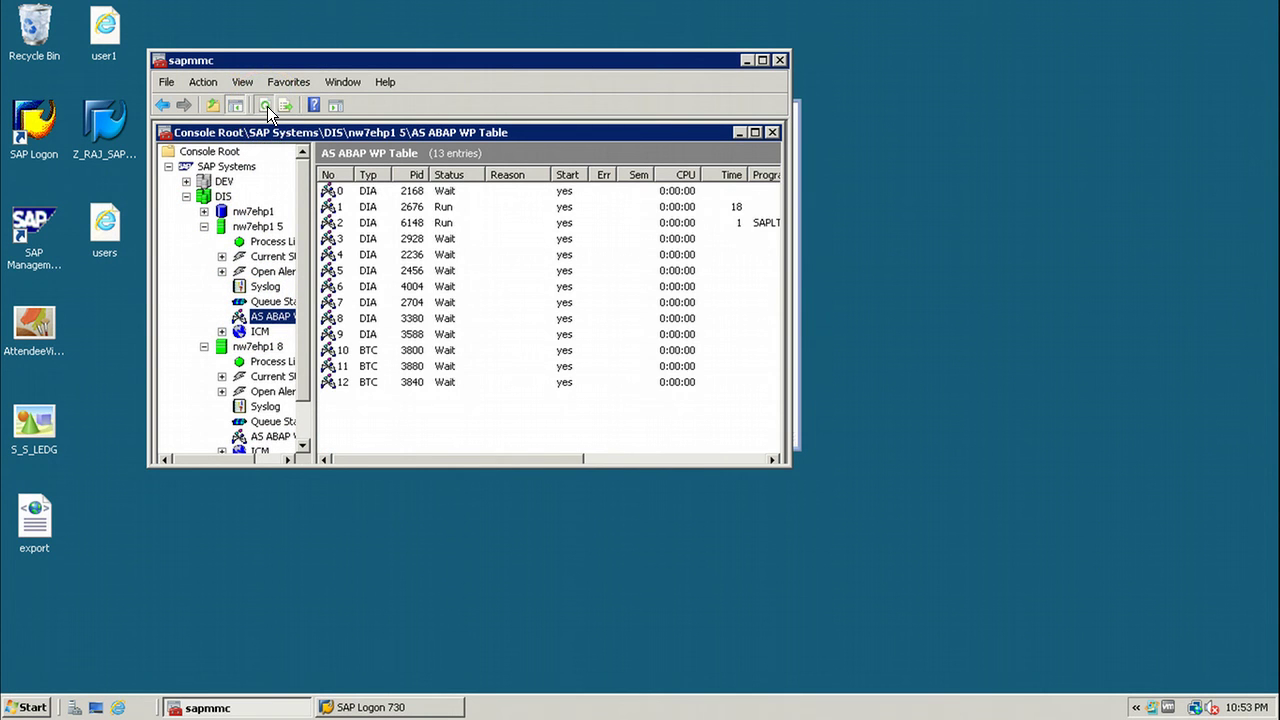
pyautogui.click(205, 227)
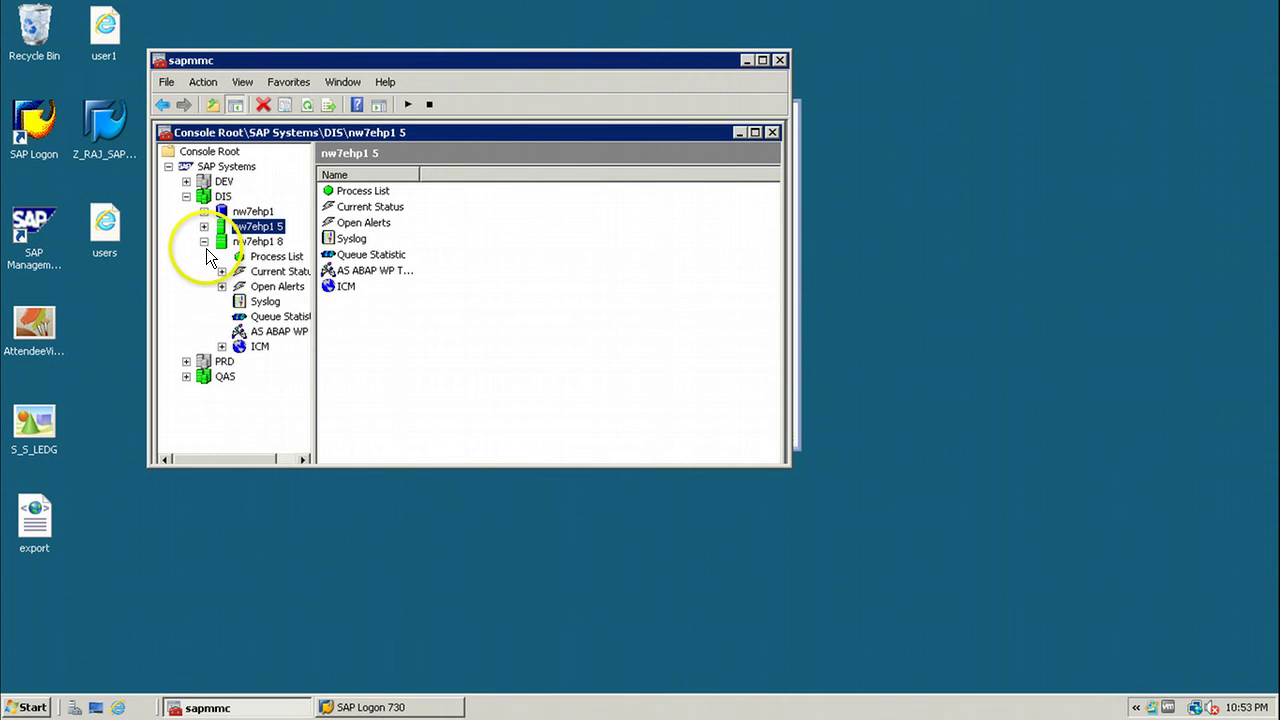
pyautogui.click(205, 242)
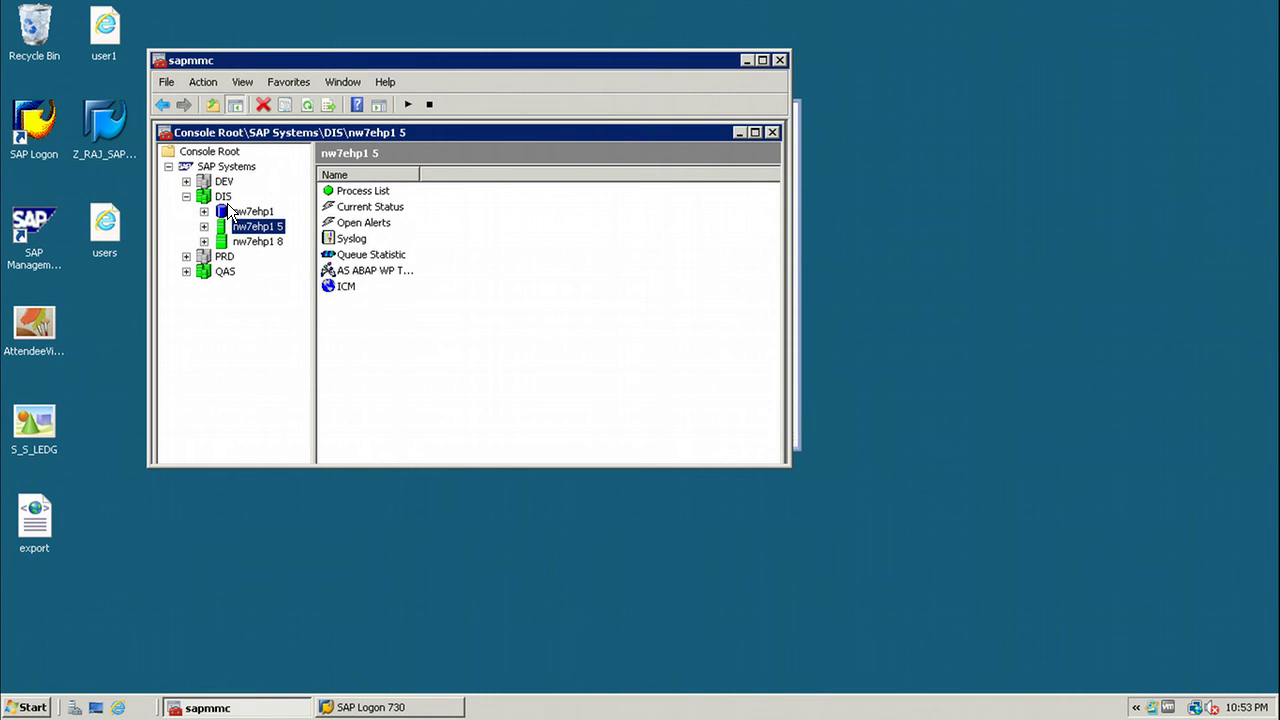
# Step: Open the DIS entry in SAP Logon 730 and enter client 999 with user sap*
pyautogui.click(420, 706)
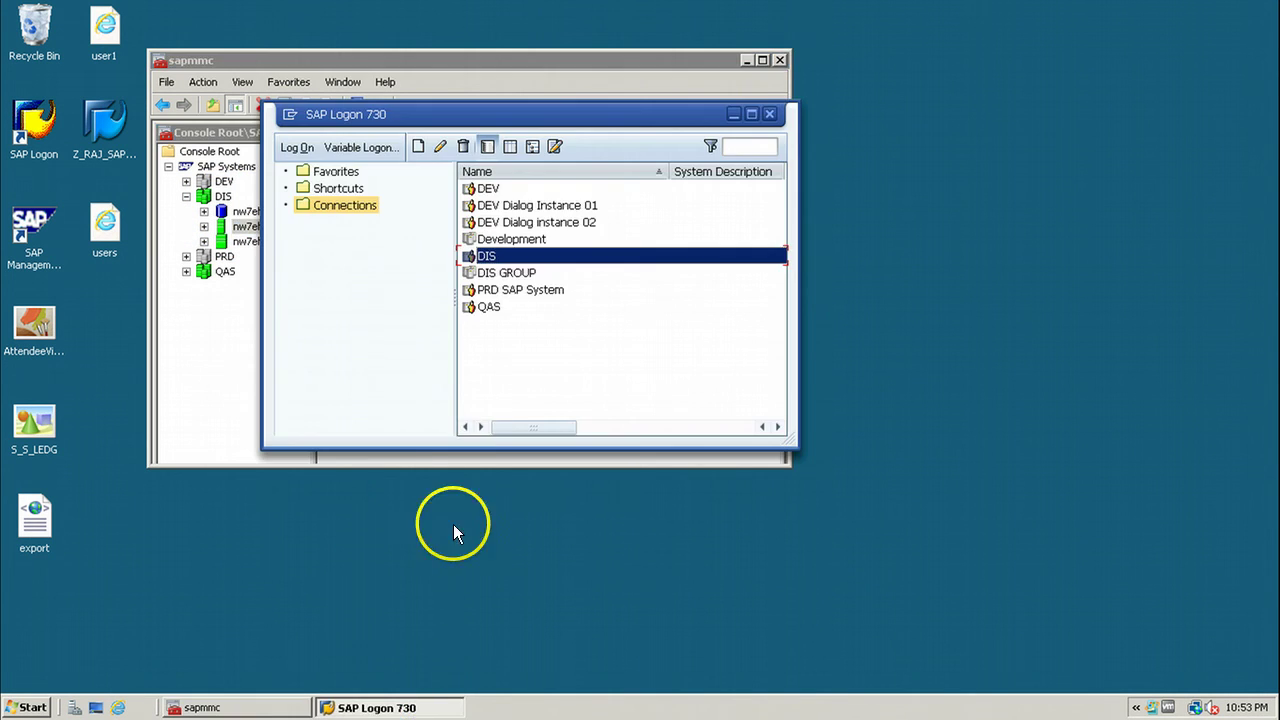
pyautogui.doubleClick(484, 257)
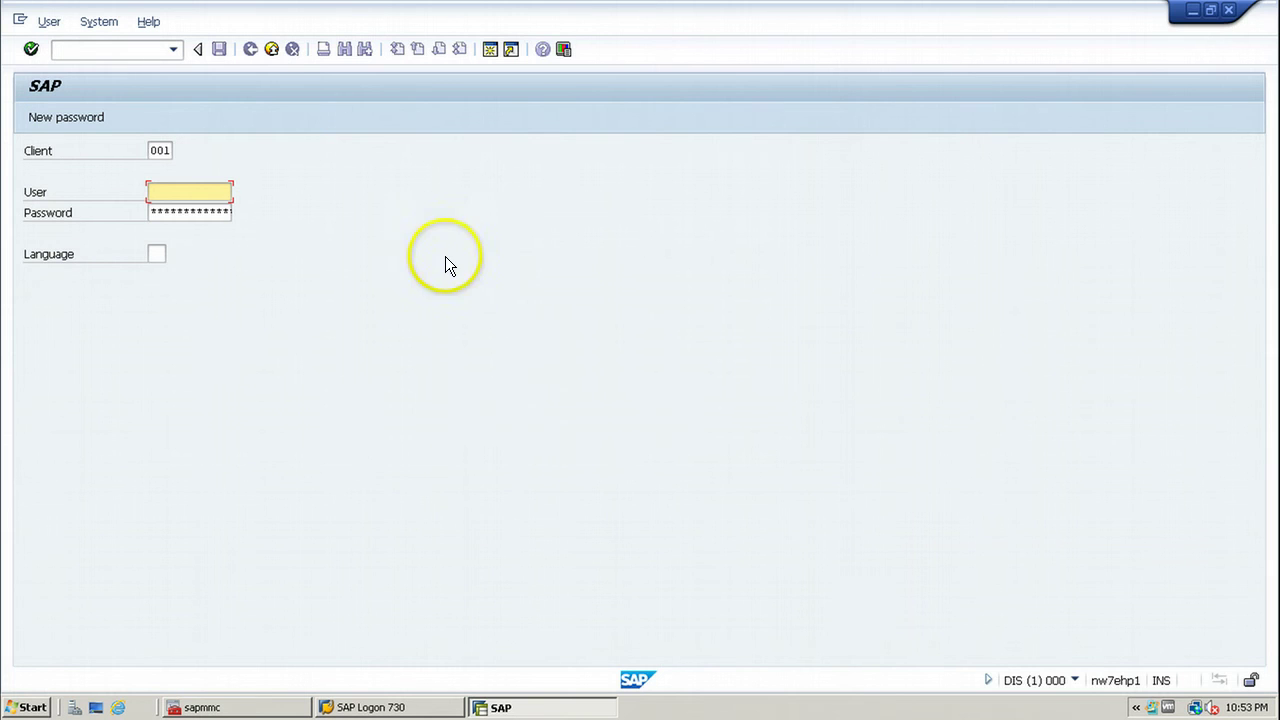
pyautogui.hotkey('shift', 'Tab')
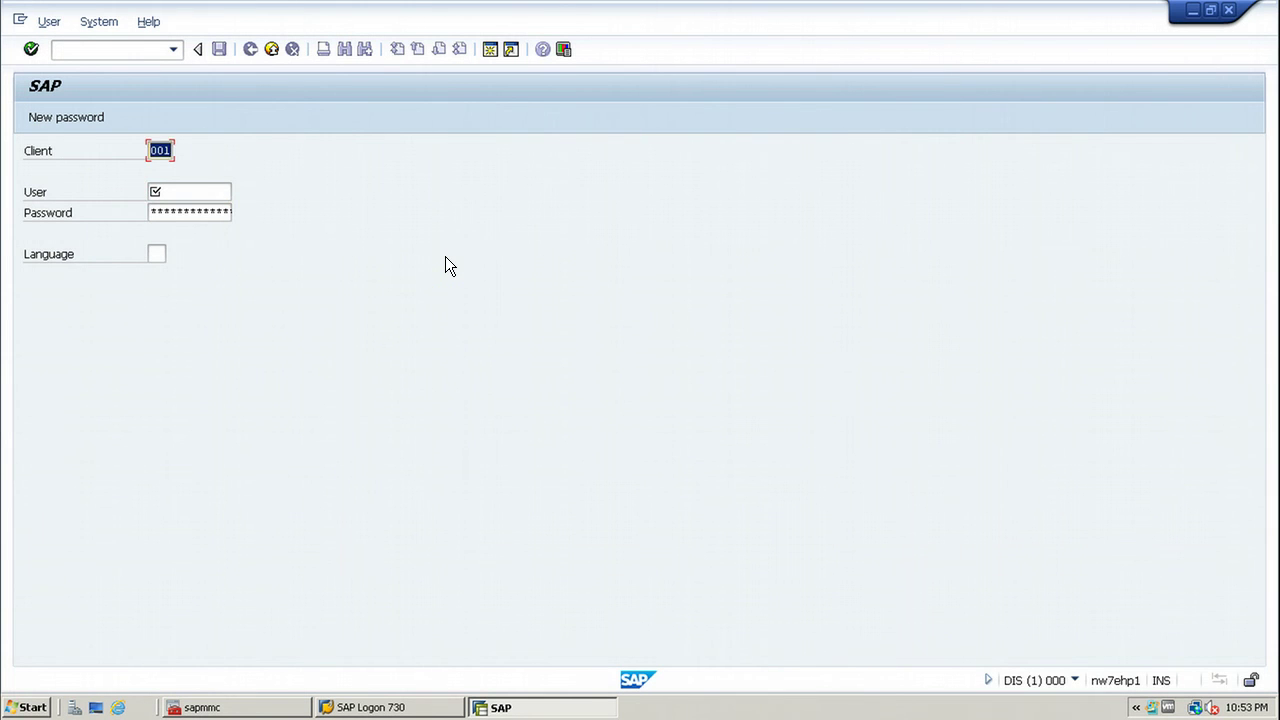
pyautogui.write('999')
pyautogui.press('Tab')
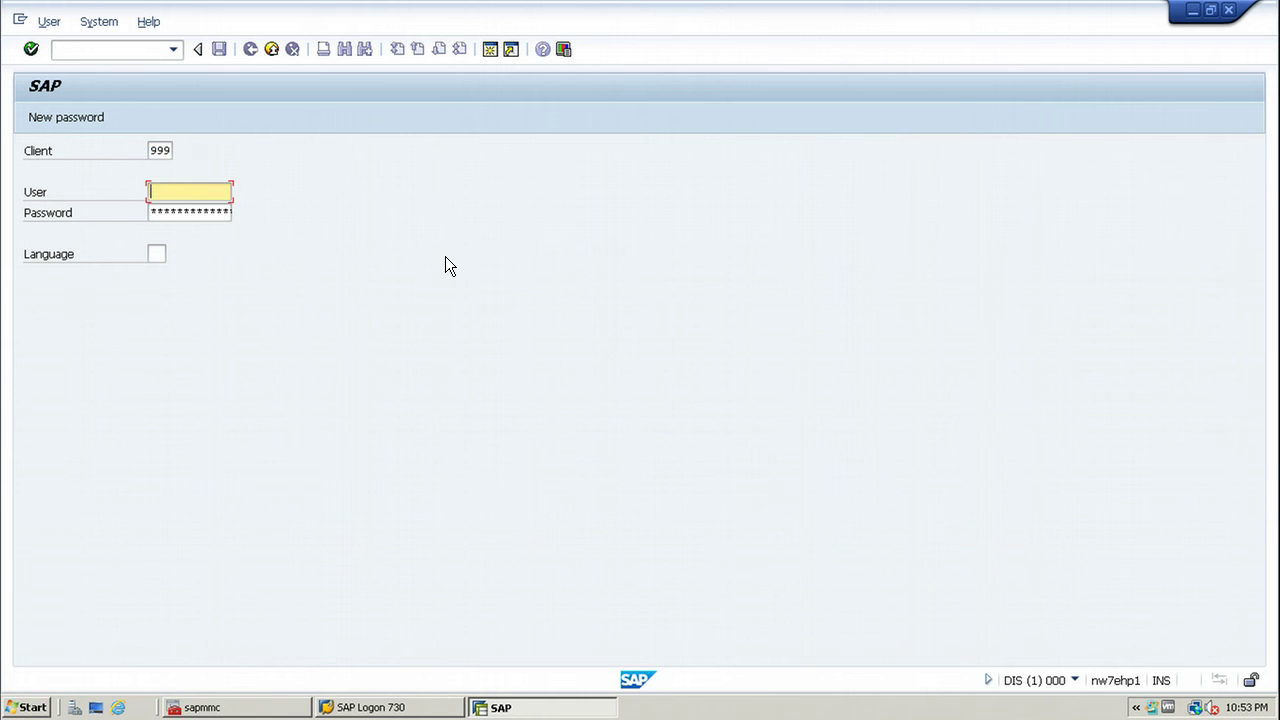
pyautogui.write('sap*')
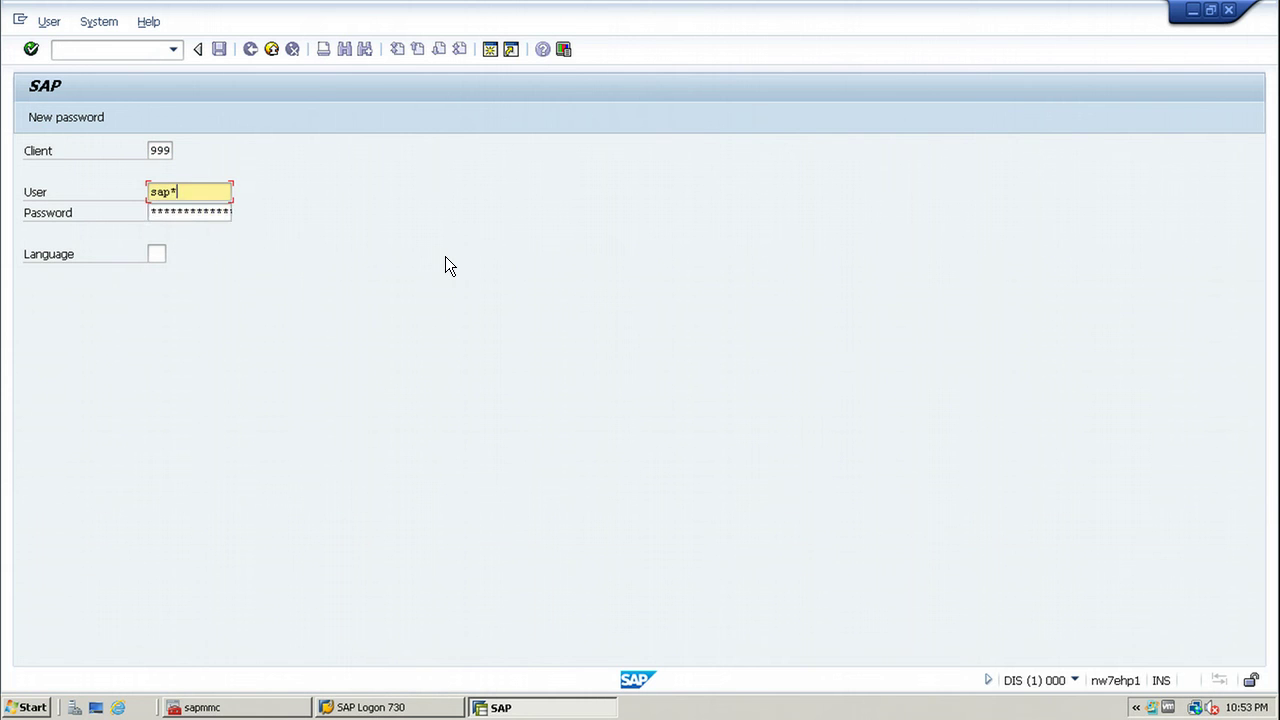
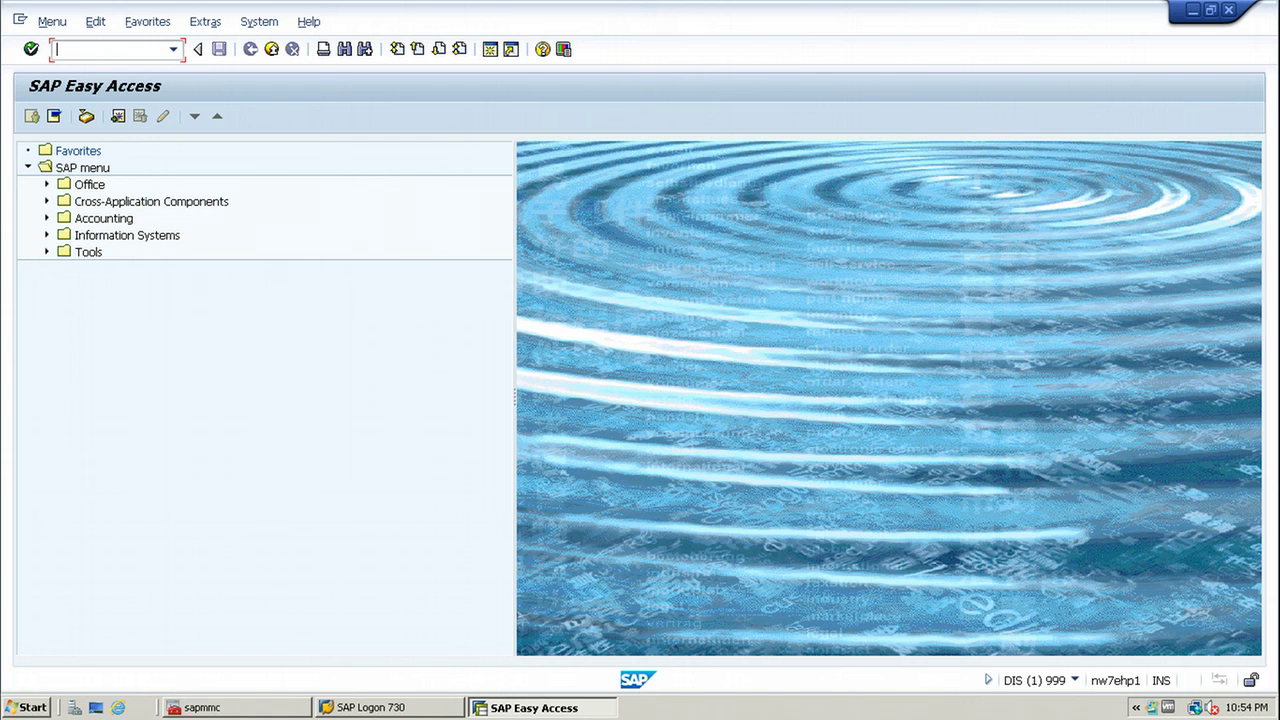
# Step: Minimize the remote-desktop session from its connection bar to reveal the local Windows desktop
pyautogui.click(841, 13)
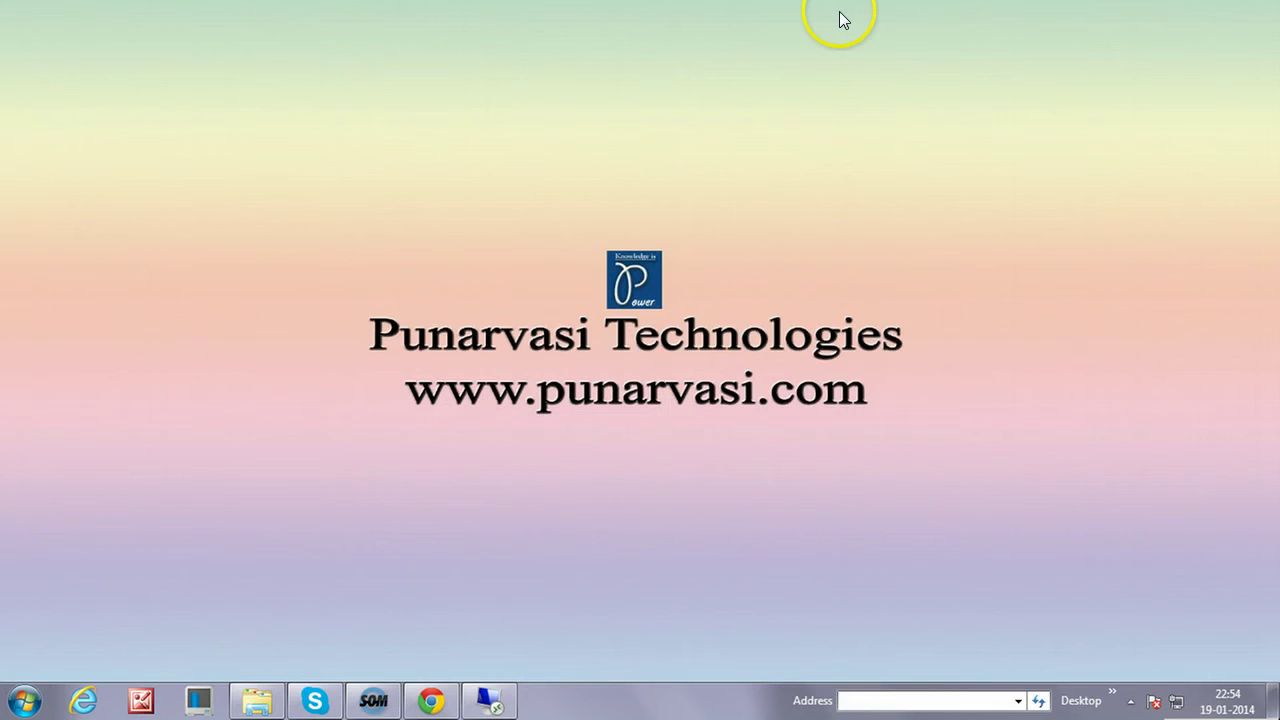